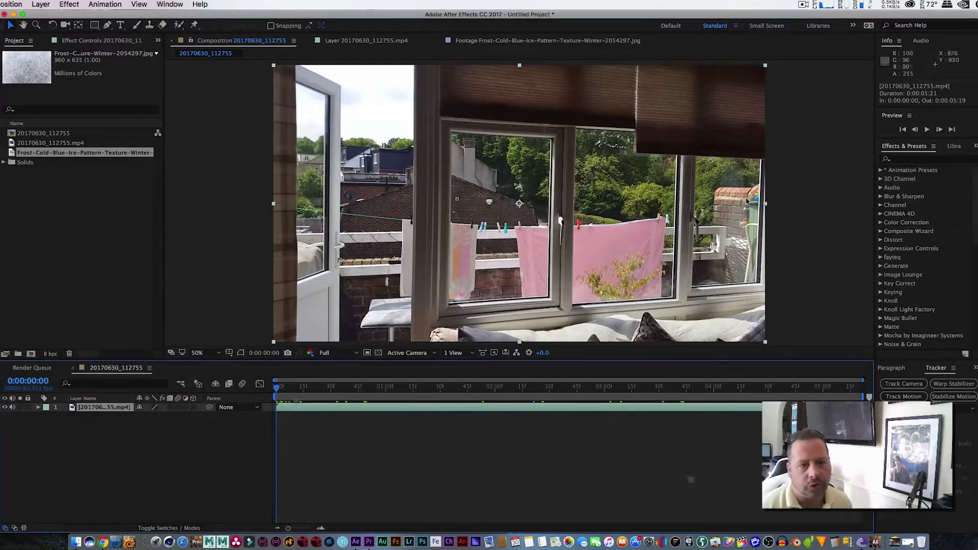
Step: Preview the window footage, select its layer and return to the first frame
click(927, 130)
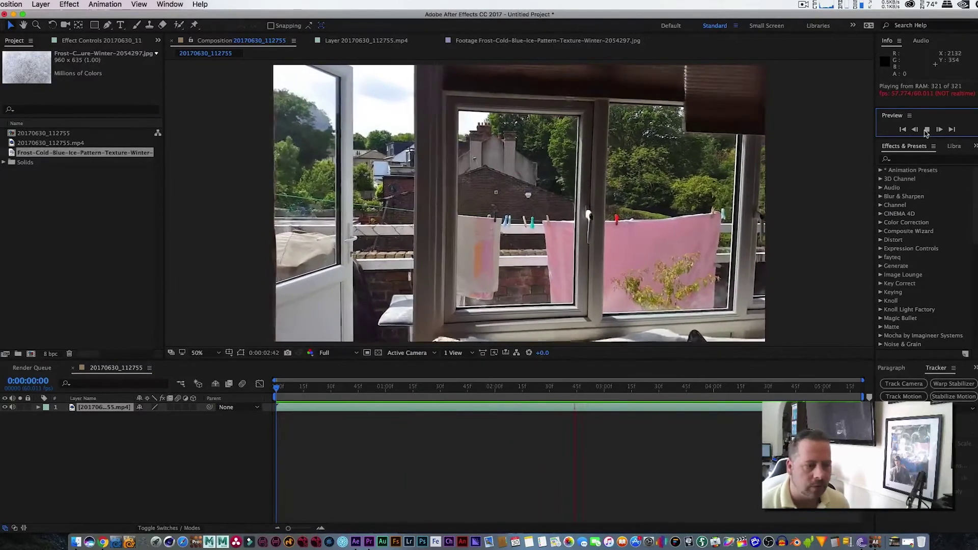
click(926, 131)
click(101, 407)
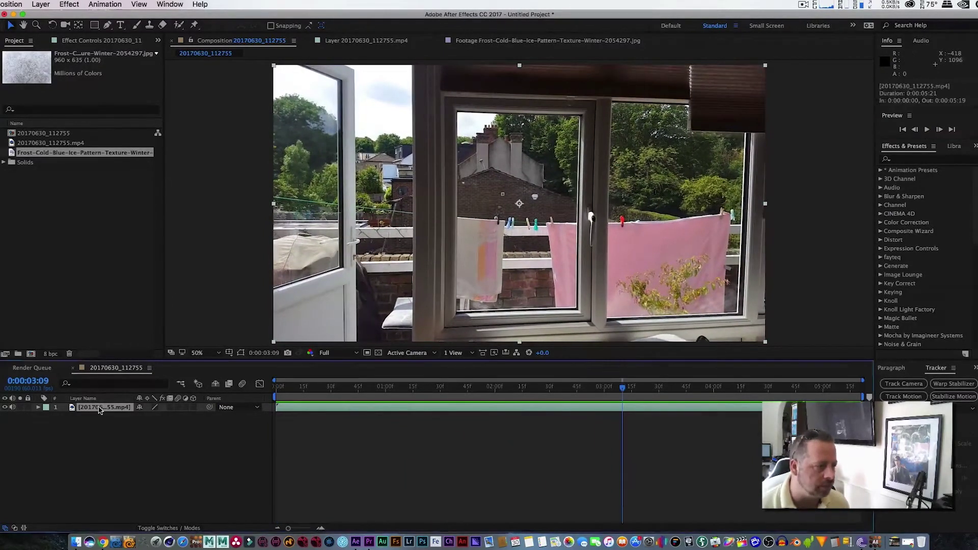
click(108, 5)
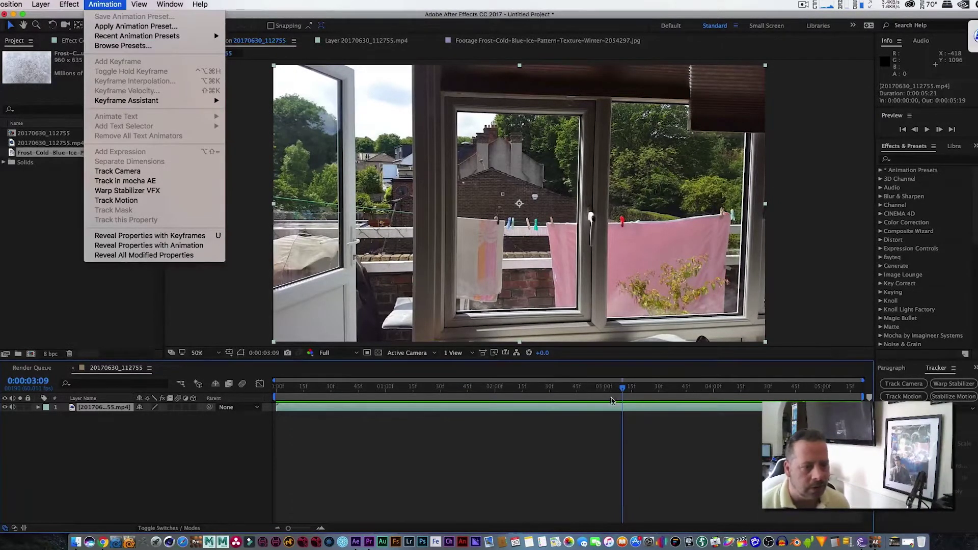
click(624, 393)
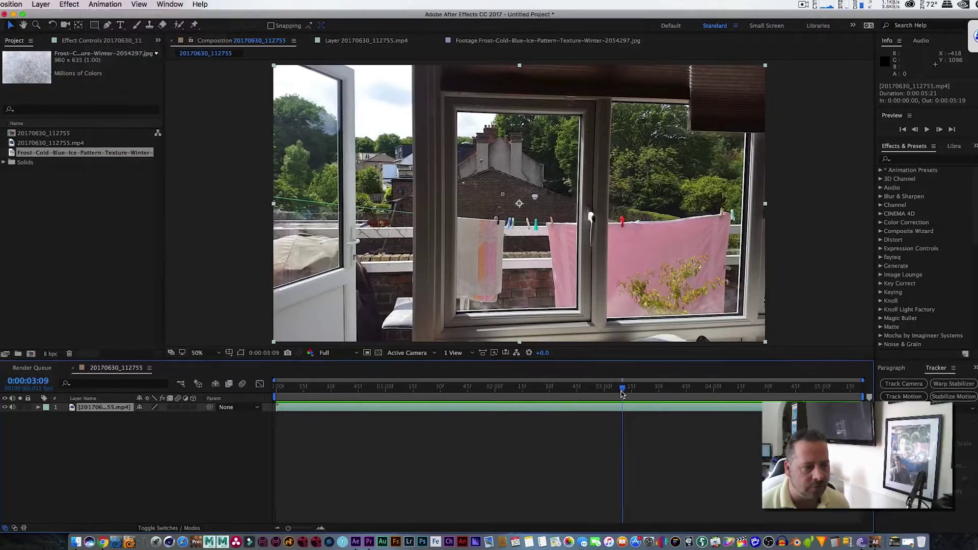
drag(624, 393, 277, 393)
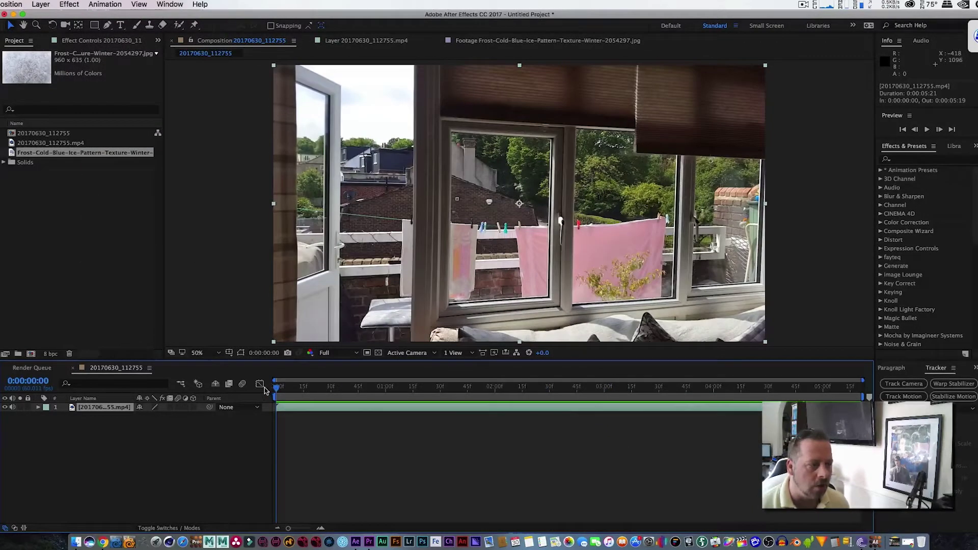
Step: Run Track Camera on the footage and render the solved track points
click(102, 4)
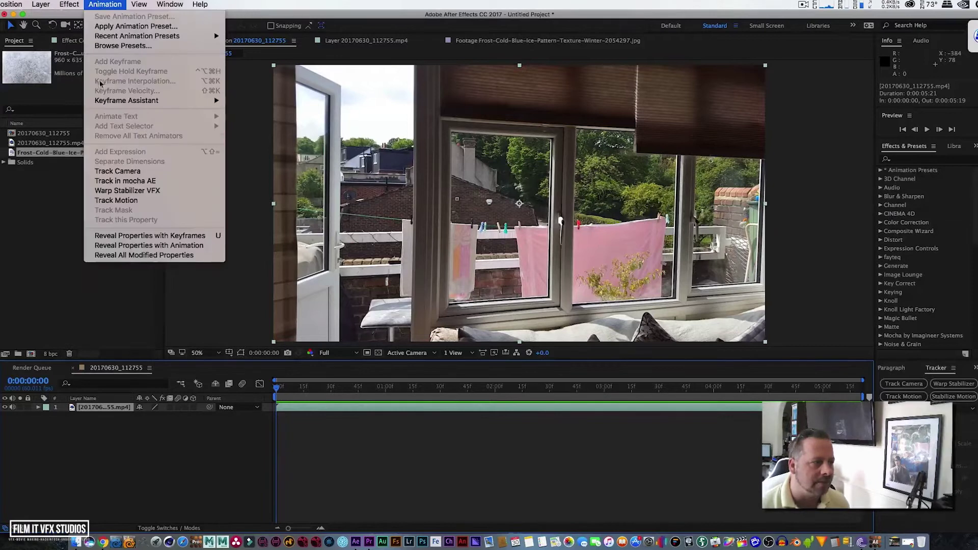
click(112, 173)
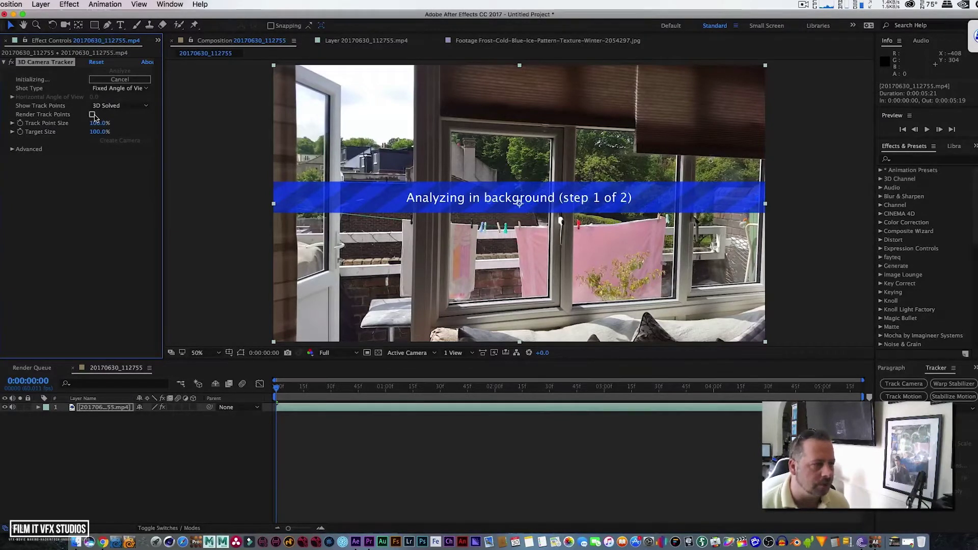
click(92, 115)
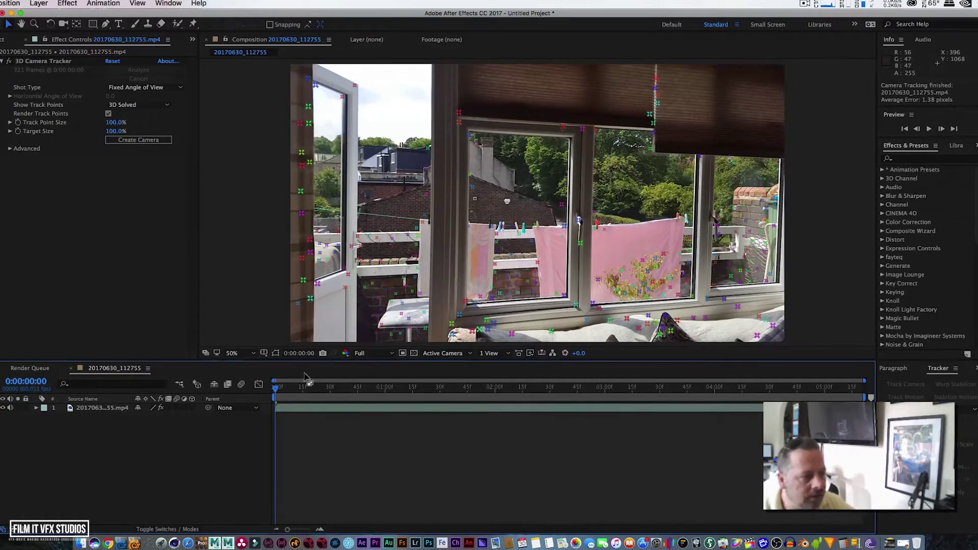
Step: Check the track points on later frames and select the footage's 3D Camera Tracker
drag(275, 390, 273, 365)
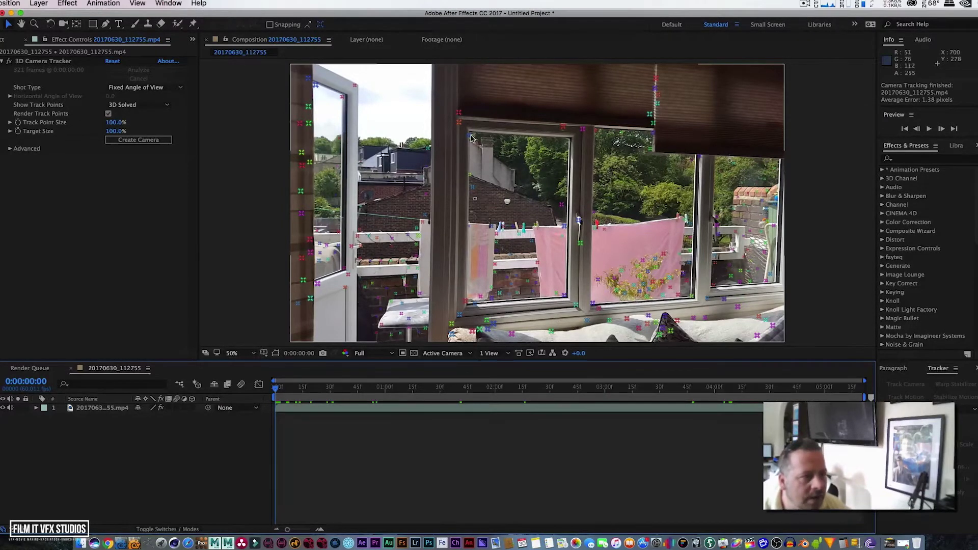
click(471, 138)
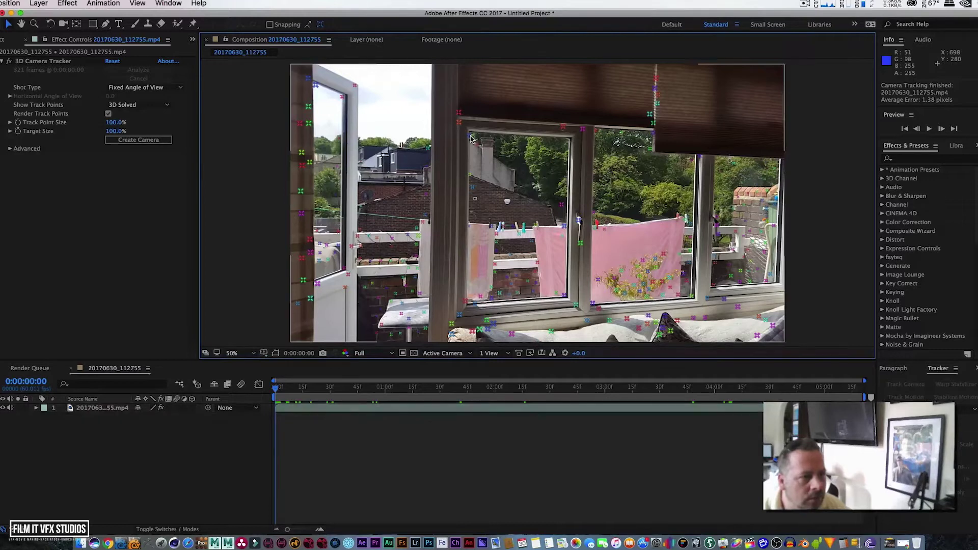
click(471, 138)
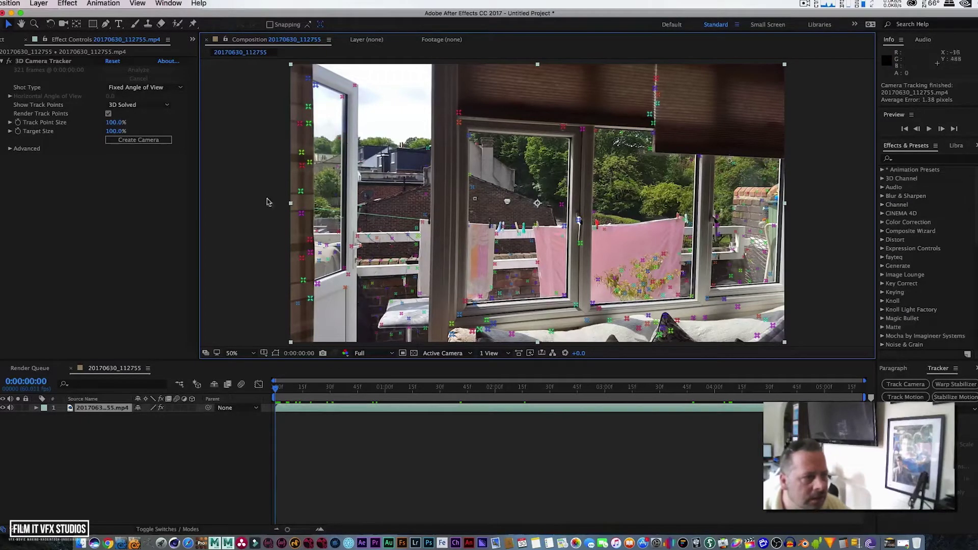
click(60, 62)
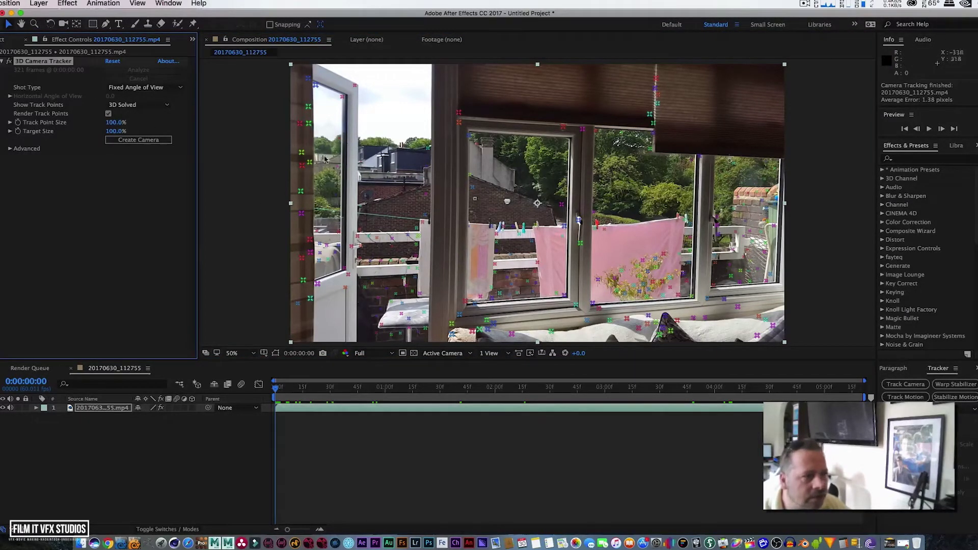
Step: Pick track points at the pane's four corners and create a solid and camera there
click(470, 138)
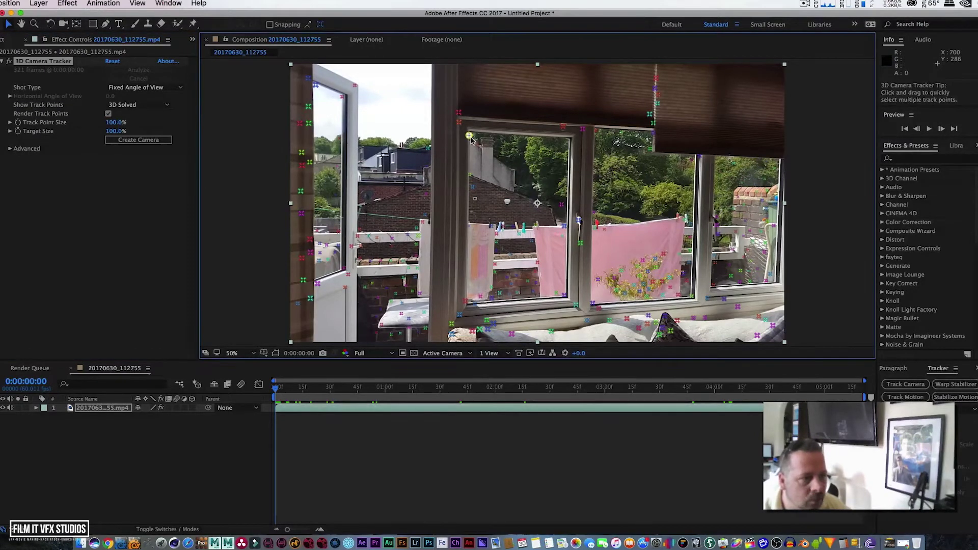
shift+click(582, 130)
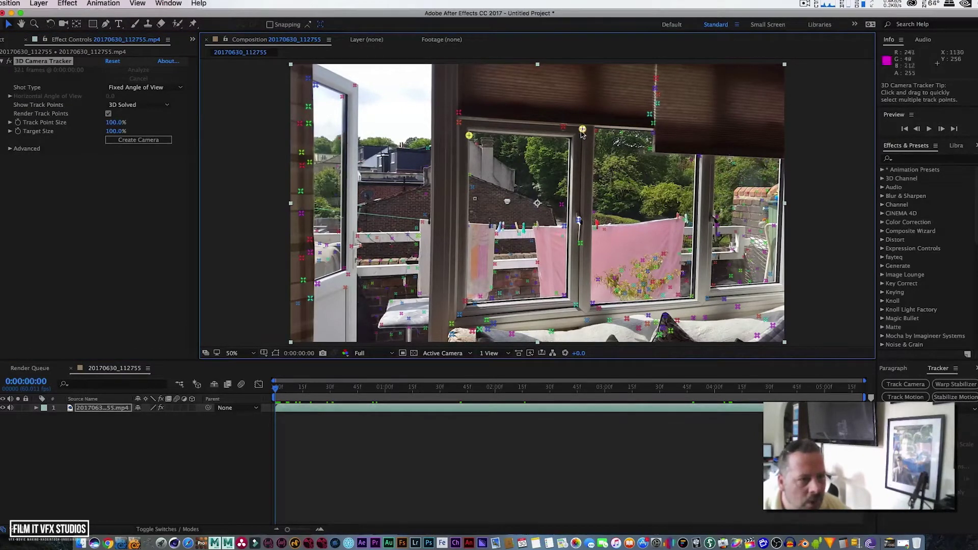
shift+click(566, 297)
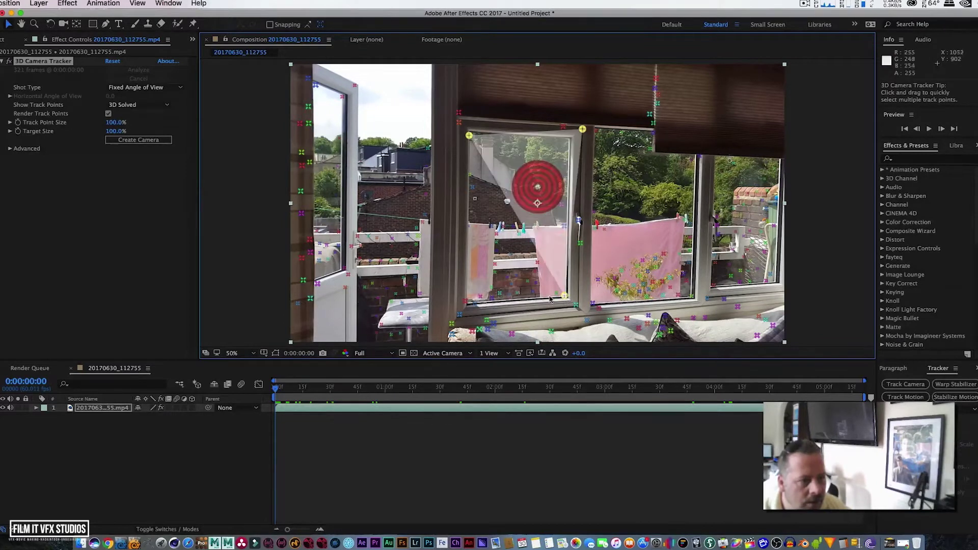
shift+click(468, 303)
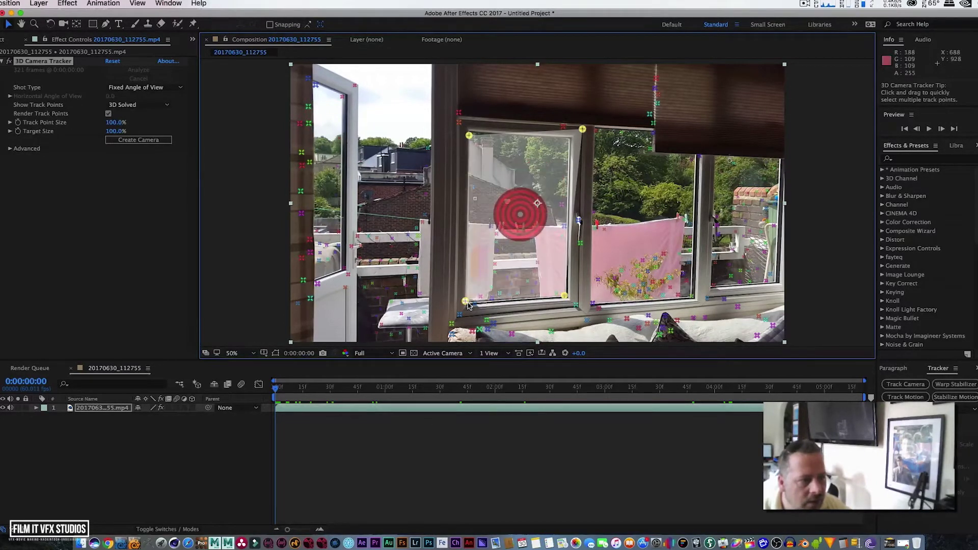
right_click(479, 273)
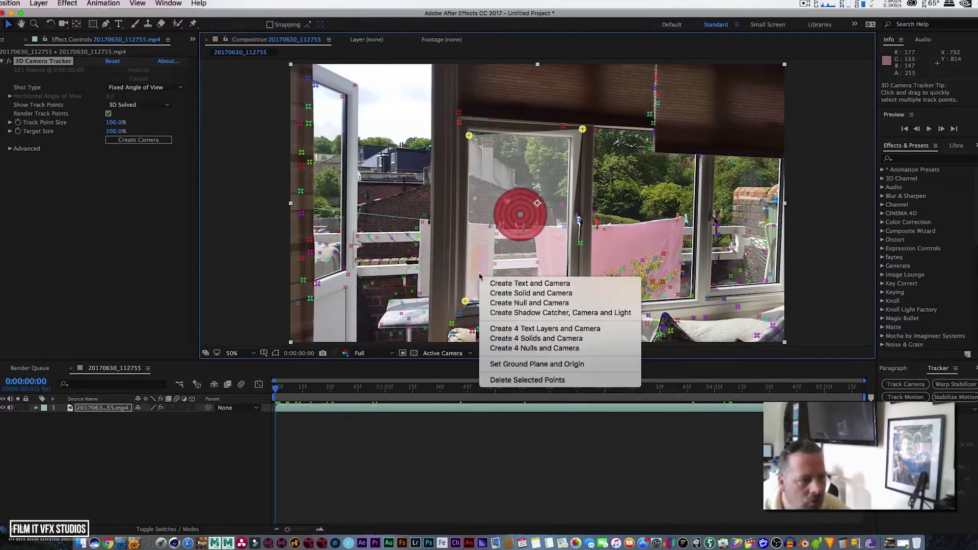
click(504, 294)
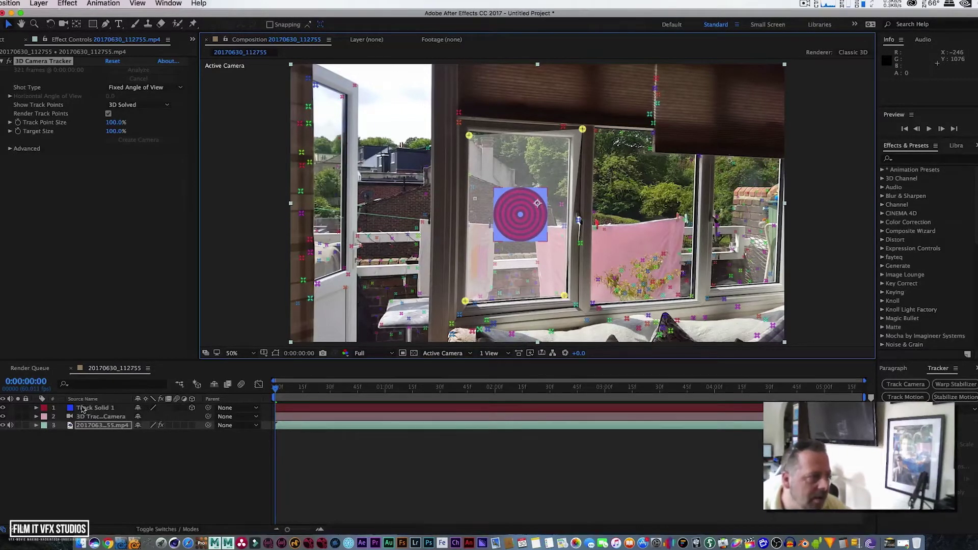
Step: Import the Frost jpg ice texture into the project
click(192, 40)
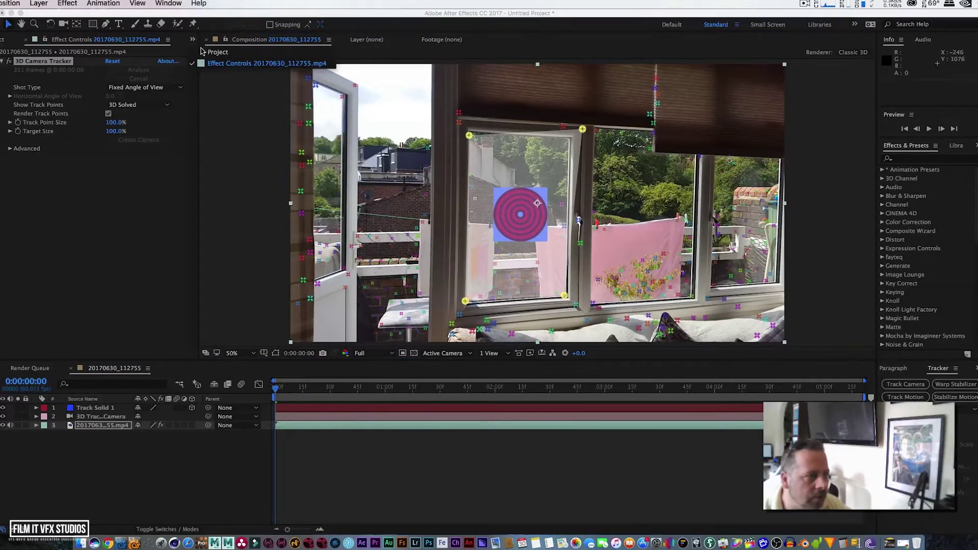
click(204, 51)
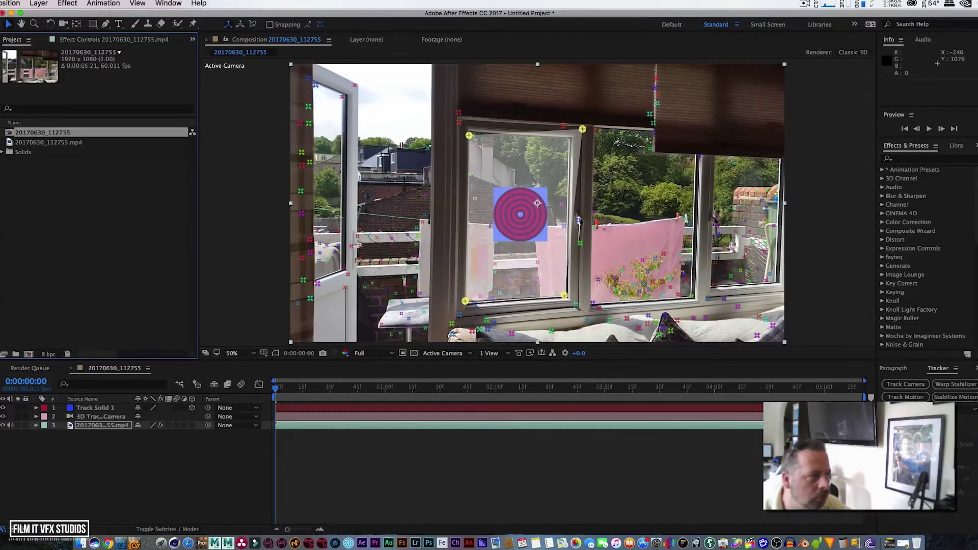
click(1, 3)
mouse_move(11, 151)
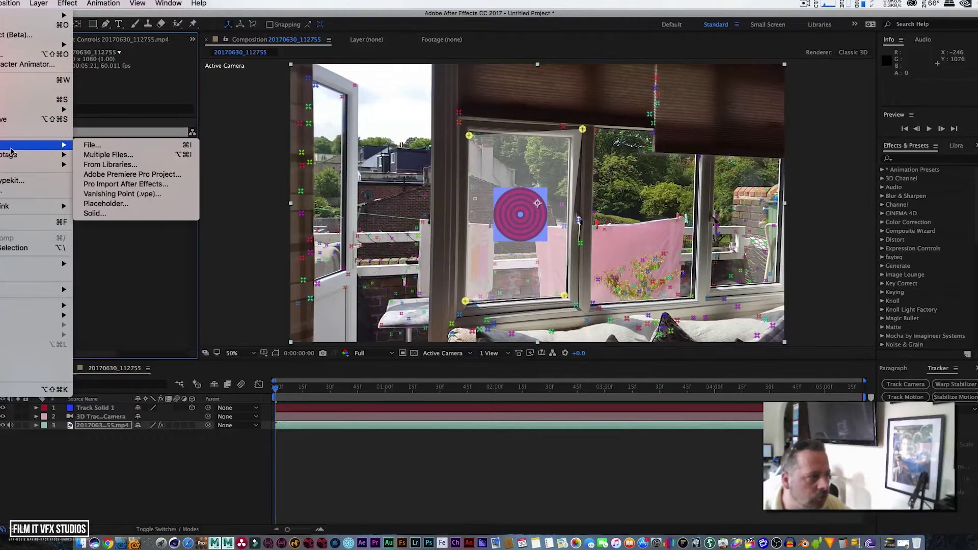
click(104, 145)
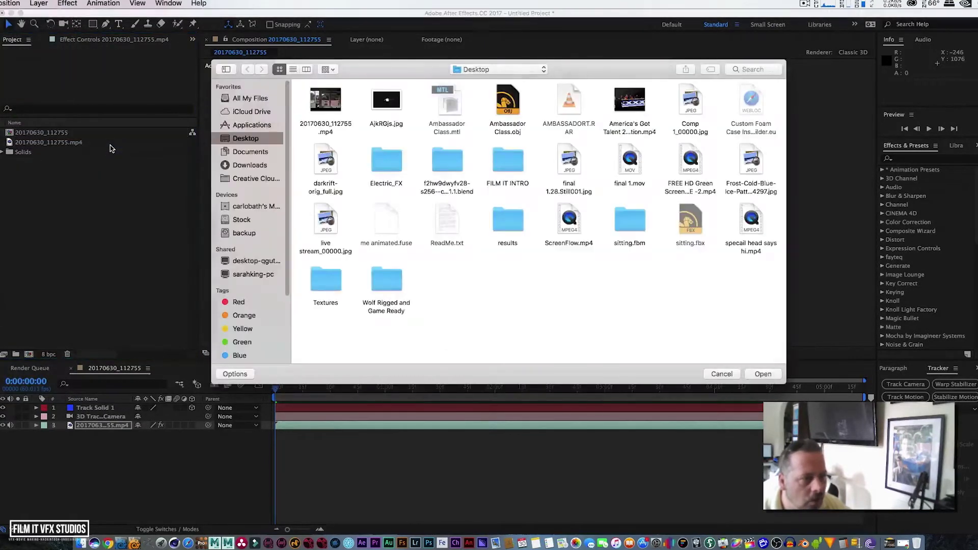
double_click(751, 166)
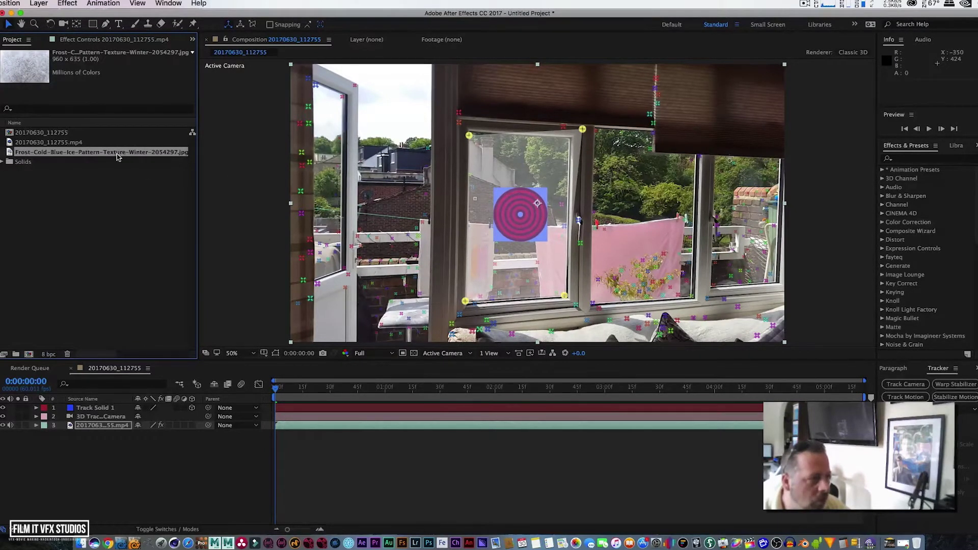
Step: Replace the tracked blue solid with the Frost texture and check its tracking
click(91, 408)
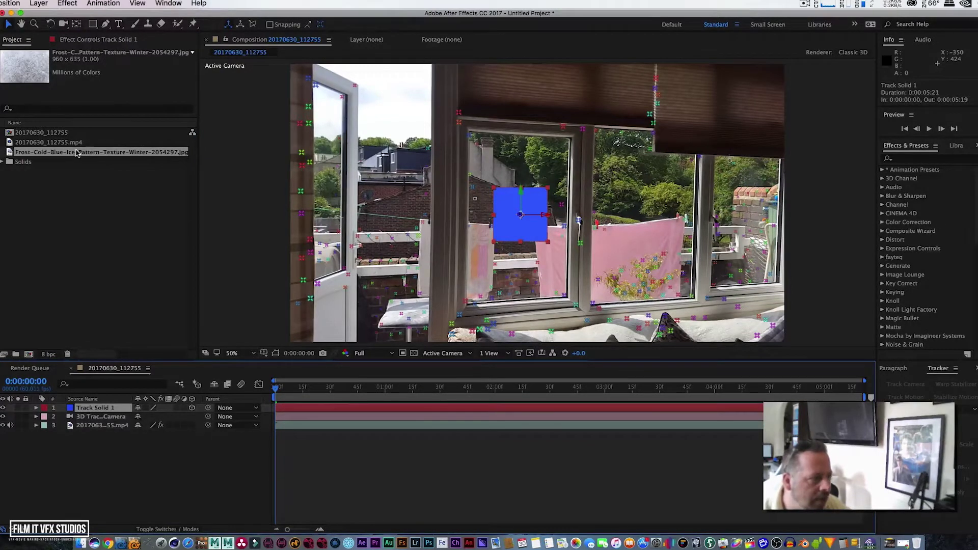
drag(77, 153, 530, 215)
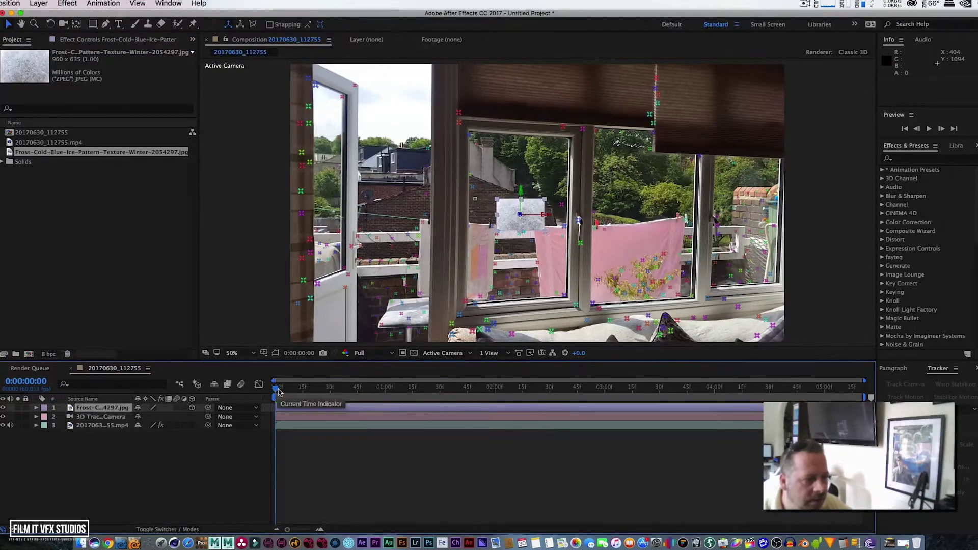
drag(275, 392, 524, 387)
drag(614, 378, 275, 388)
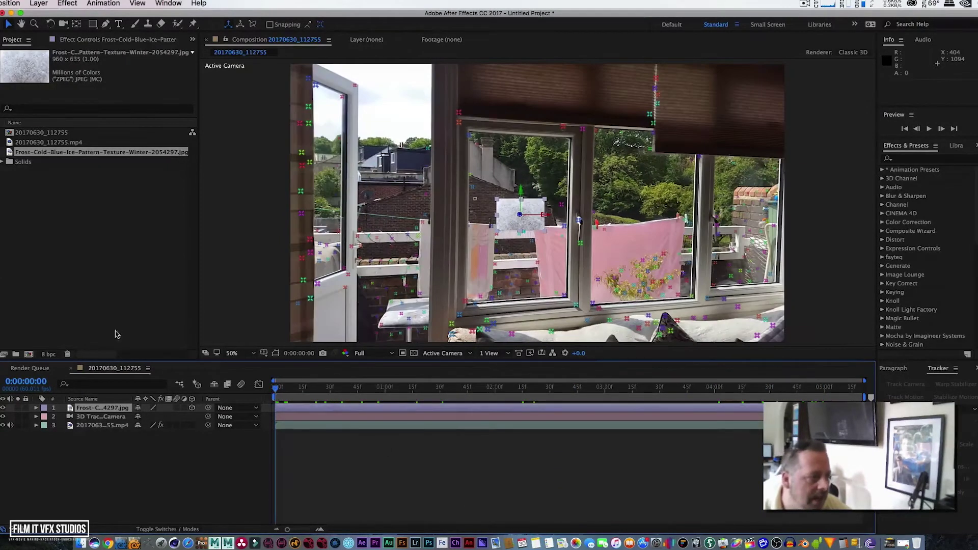
click(92, 408)
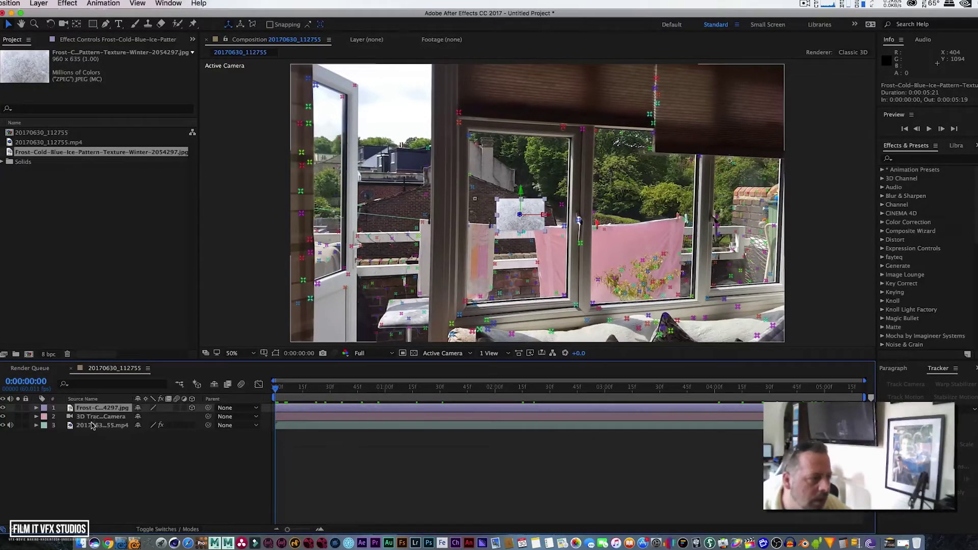
Step: Toggle the camera tracker's track point rendering off and back on
click(92, 426)
click(93, 409)
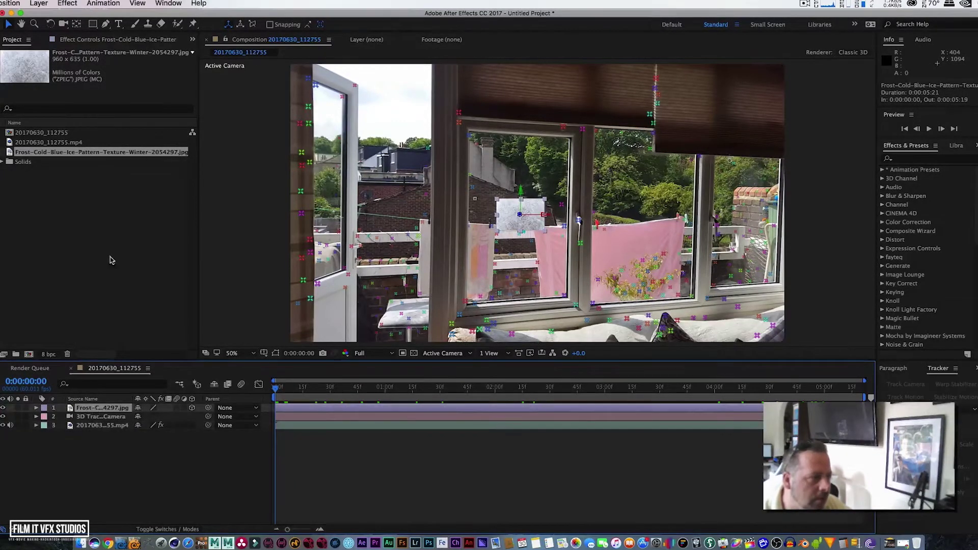
click(102, 39)
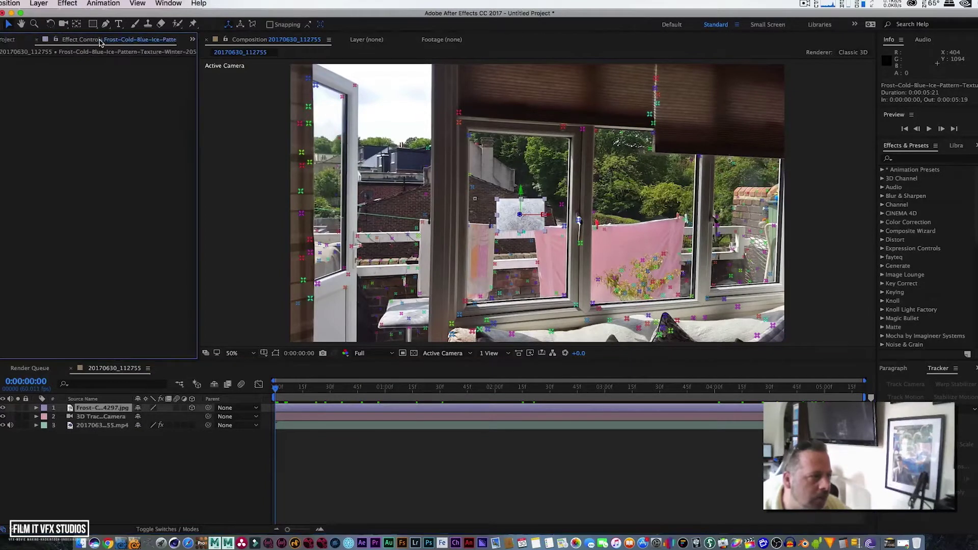
click(91, 426)
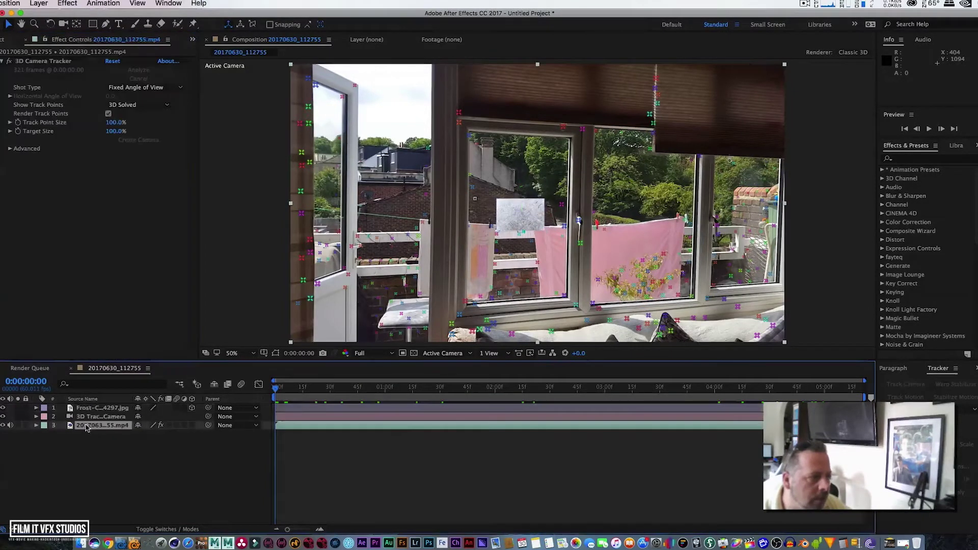
click(108, 114)
click(108, 114)
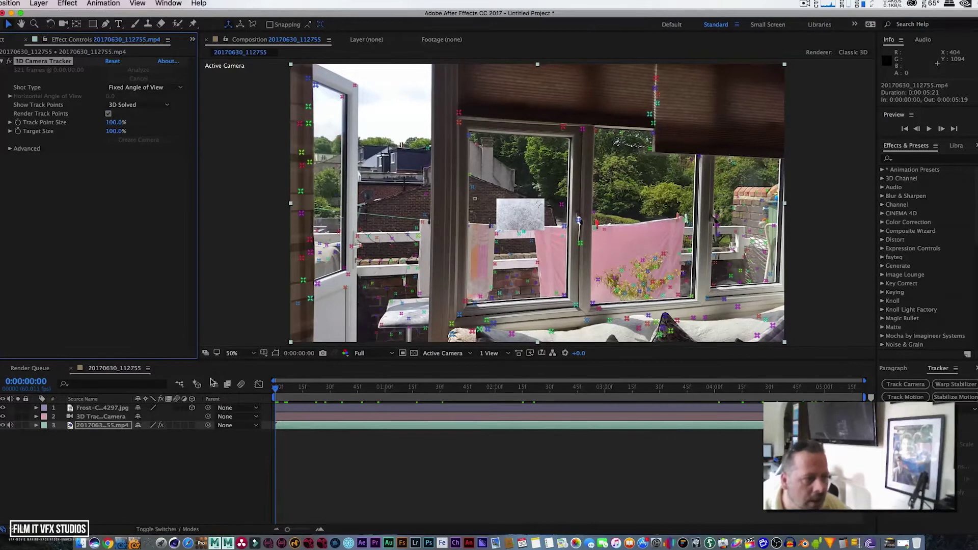
Step: Scale the Frost layer to 153% and stretch it to 219.1, 496.7 to fill the pane
click(101, 408)
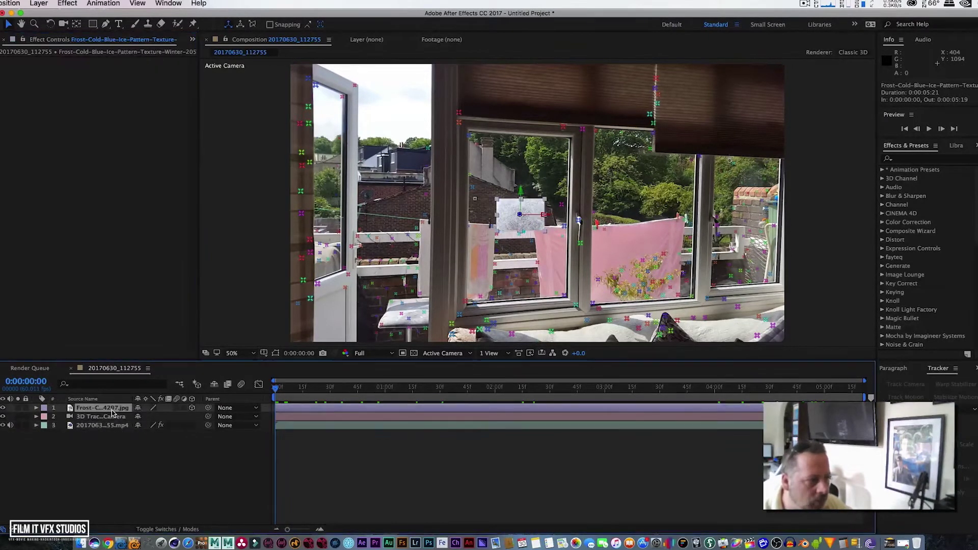
key(s)
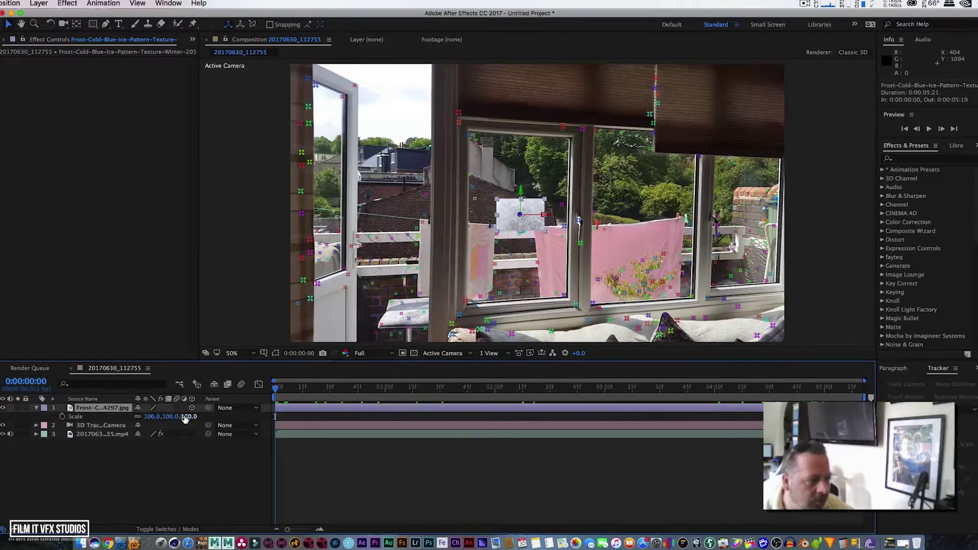
drag(186, 416, 278, 417)
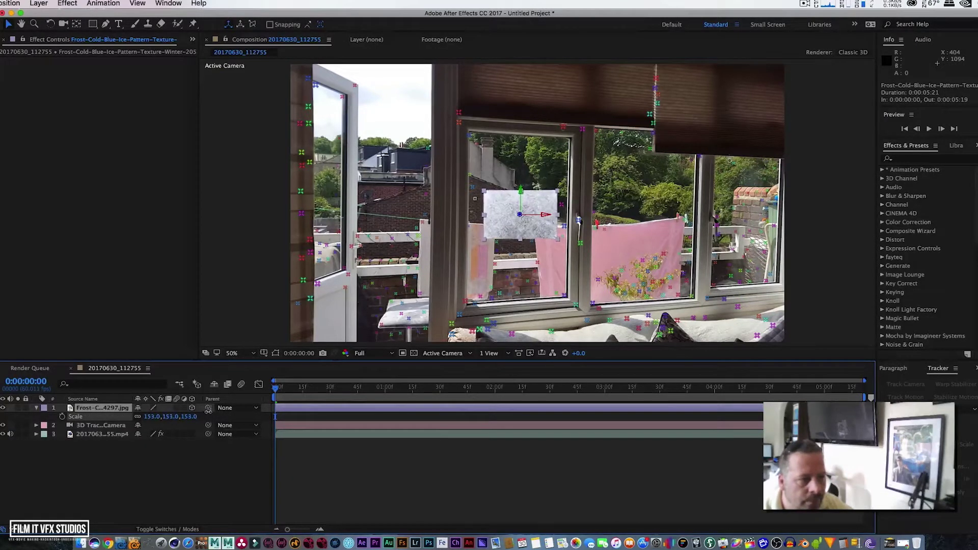
drag(483, 193, 468, 136)
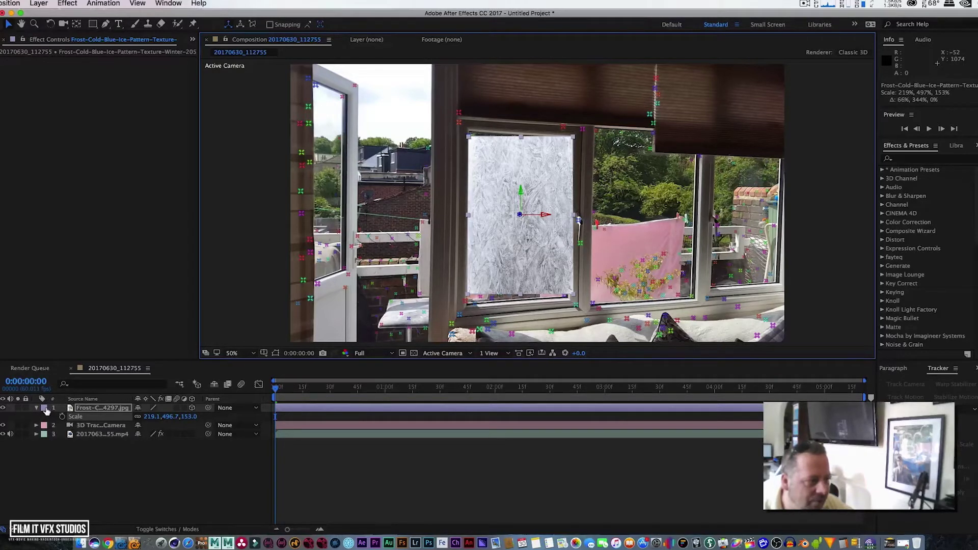
key(space)
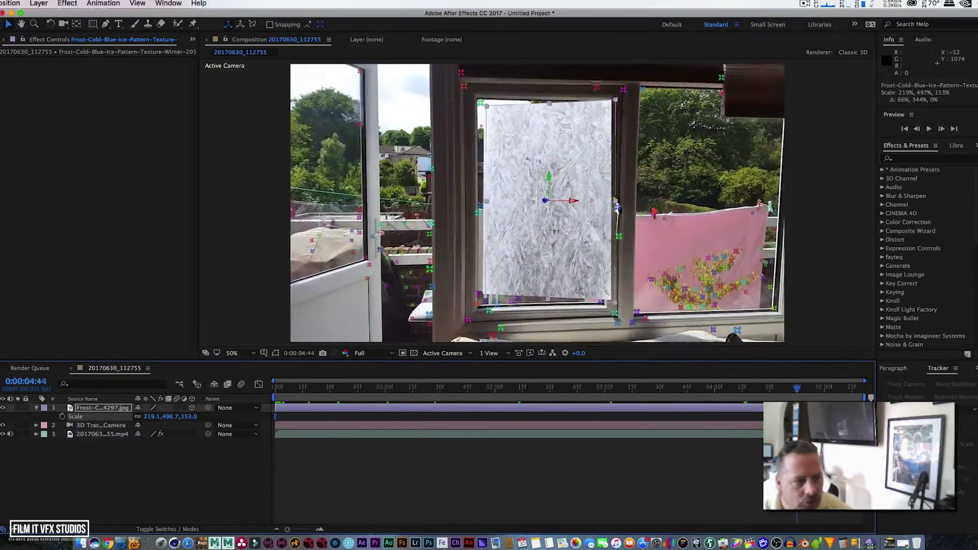
key(space)
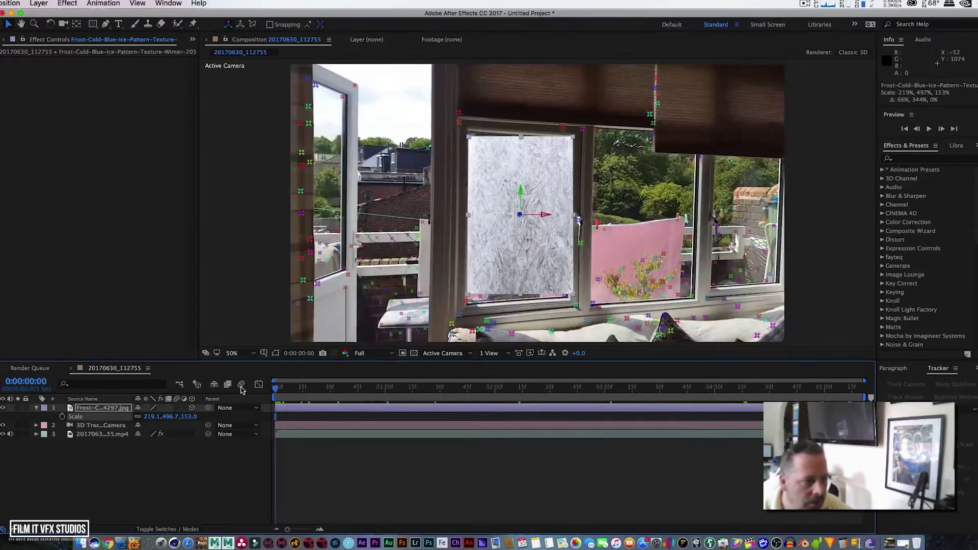
click(87, 410)
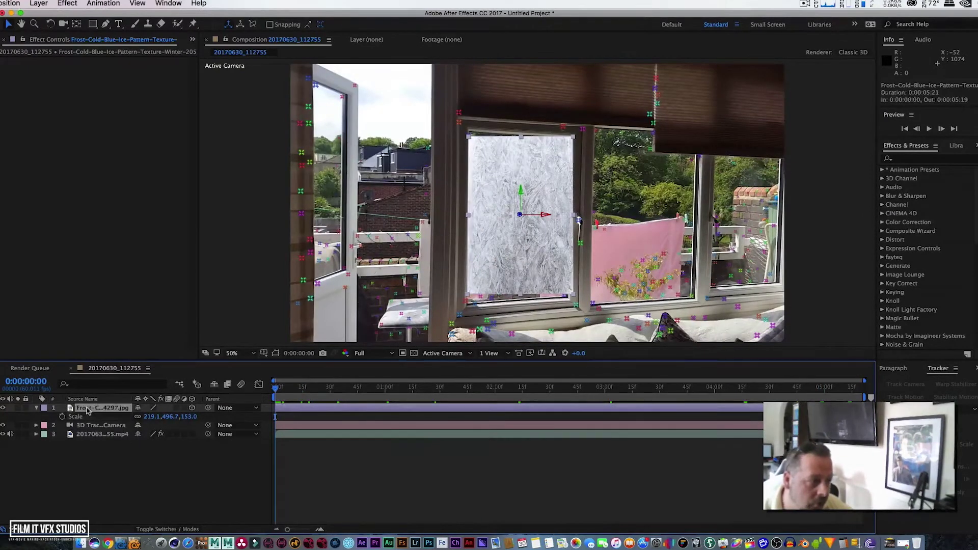
click(37, 408)
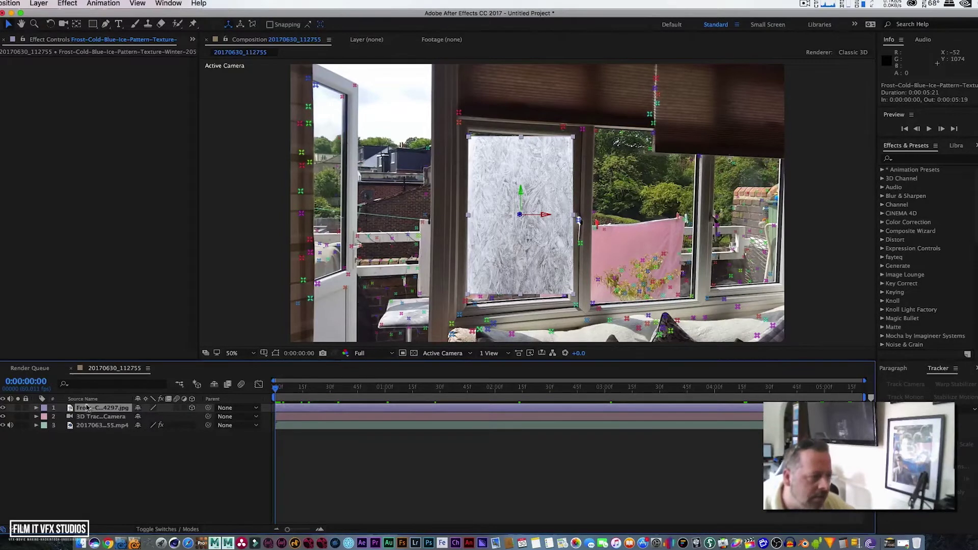
Step: Draw a closed, ragged Pen-tool mask around part of the window pane on the Frost layer
click(105, 24)
click(482, 288)
click(476, 273)
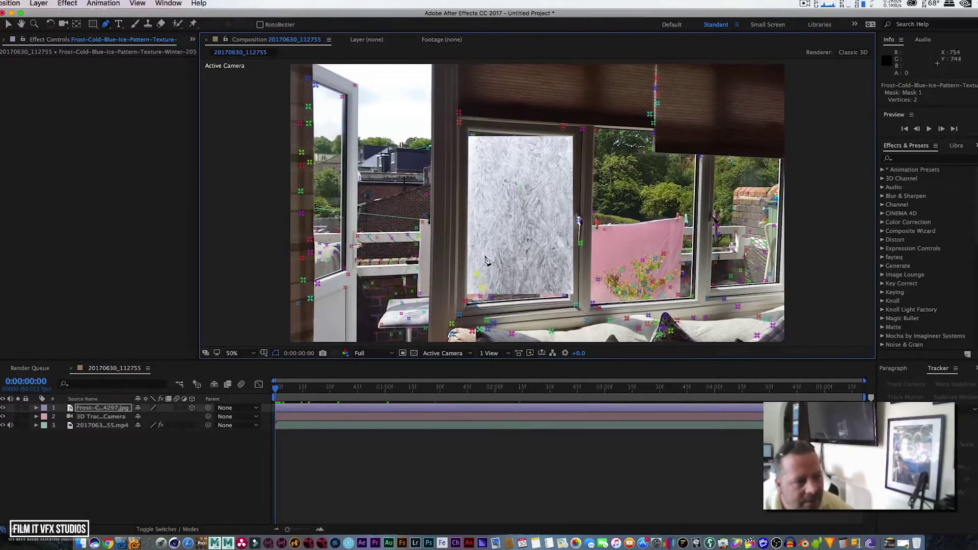
click(485, 246)
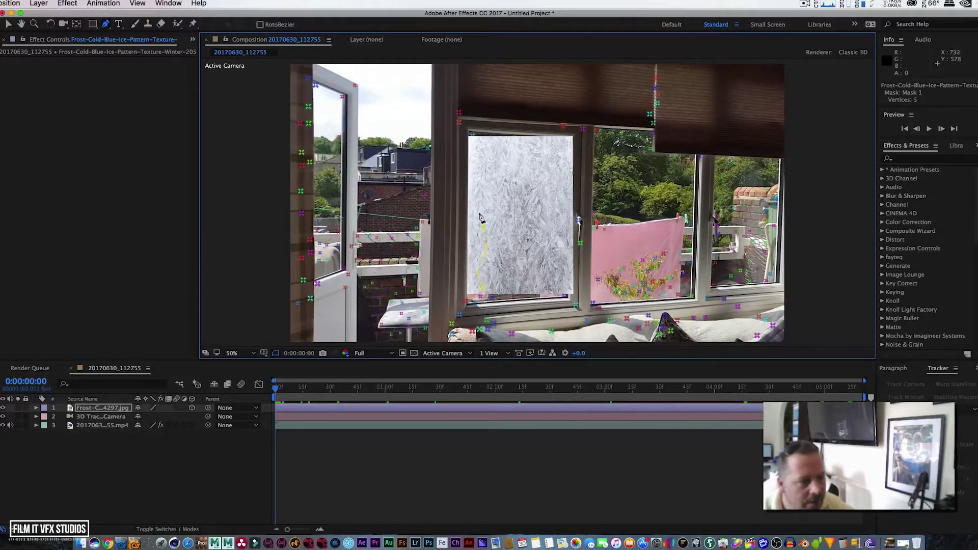
click(482, 178)
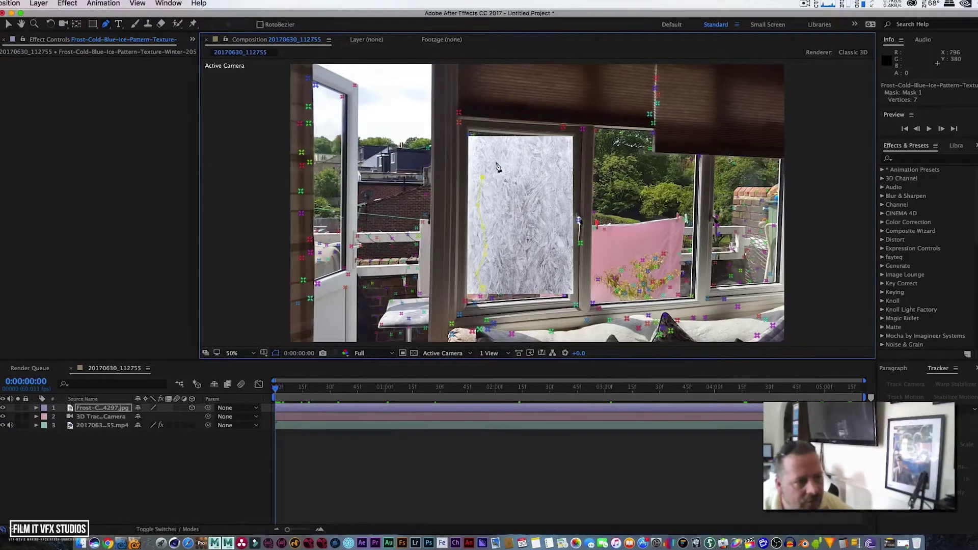
click(526, 144)
click(552, 147)
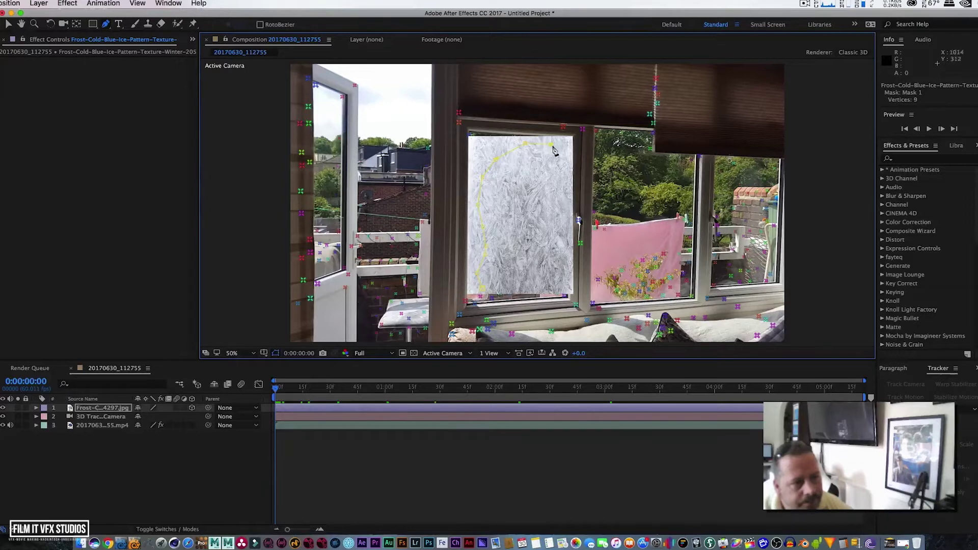
click(556, 163)
click(560, 184)
click(569, 226)
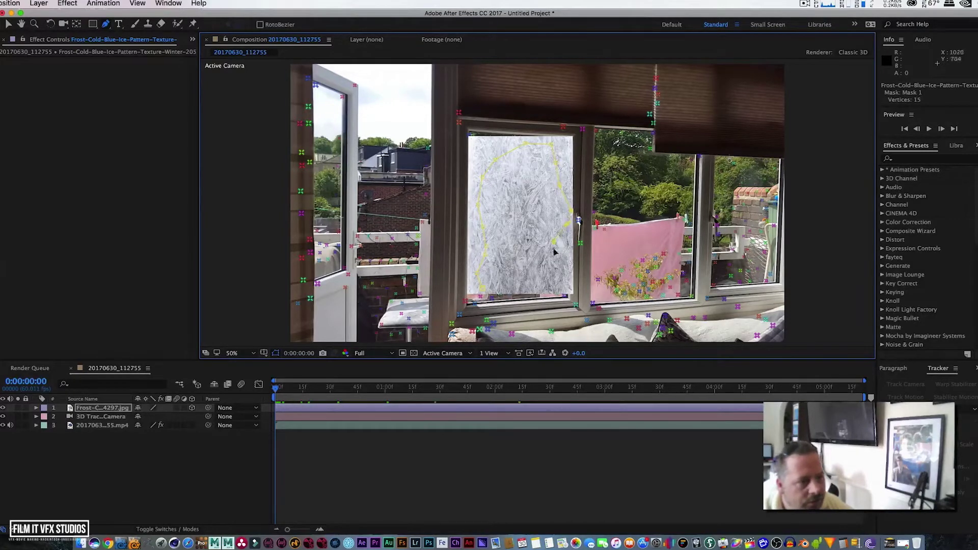
click(481, 291)
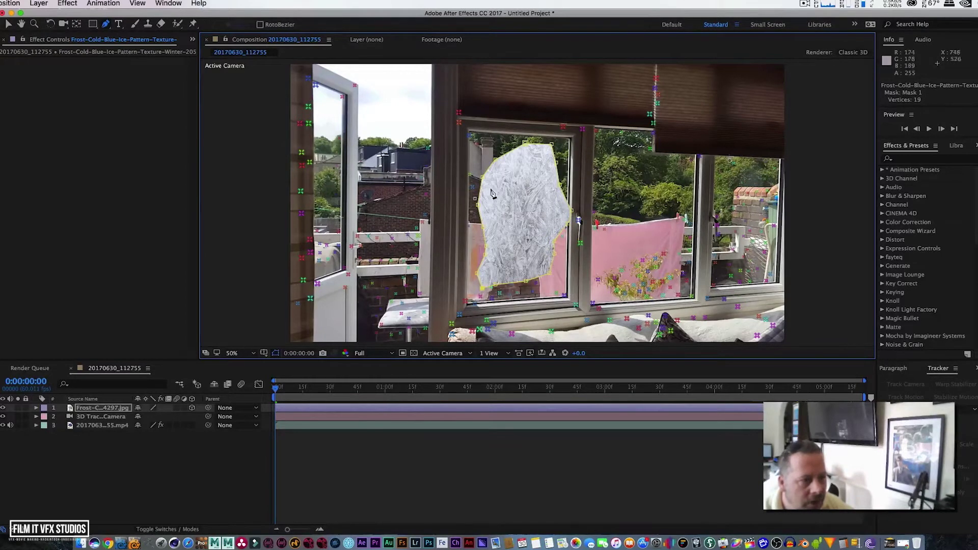
click(109, 409)
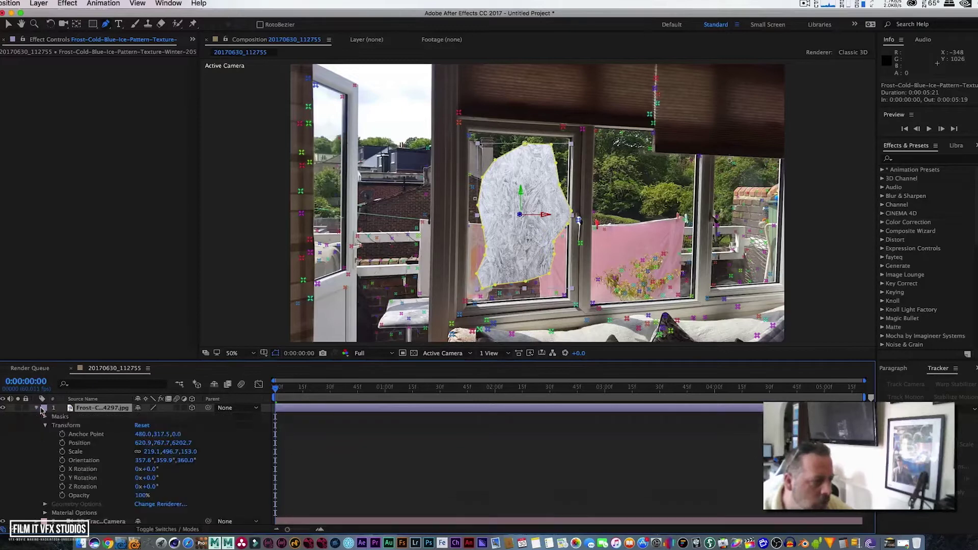
Step: Reveal Mask 1's settings and pull its top vertices inward into notches
click(45, 417)
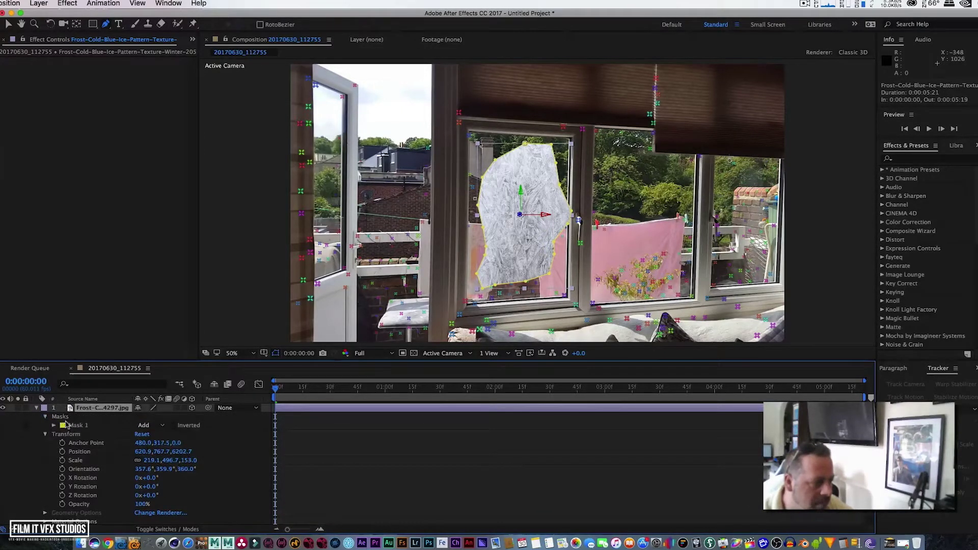
click(54, 425)
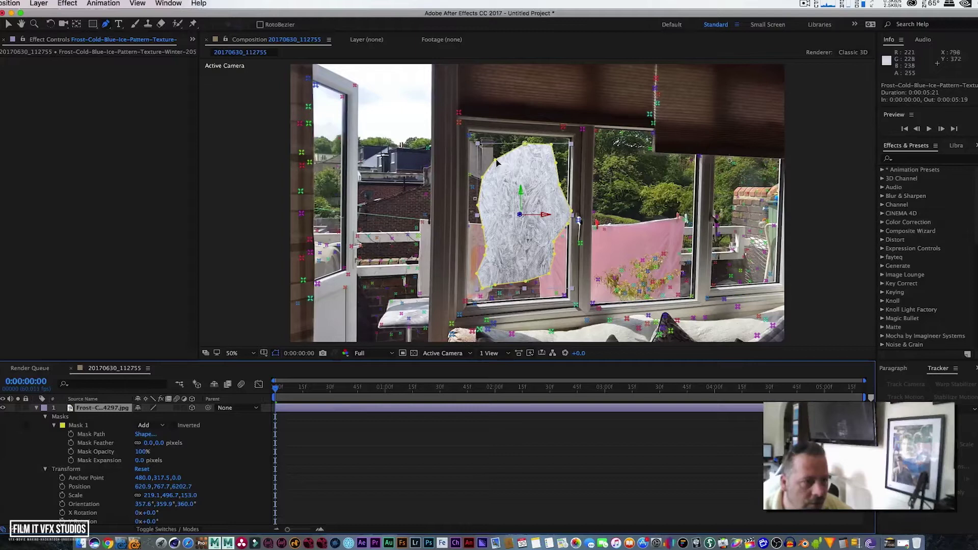
key(v)
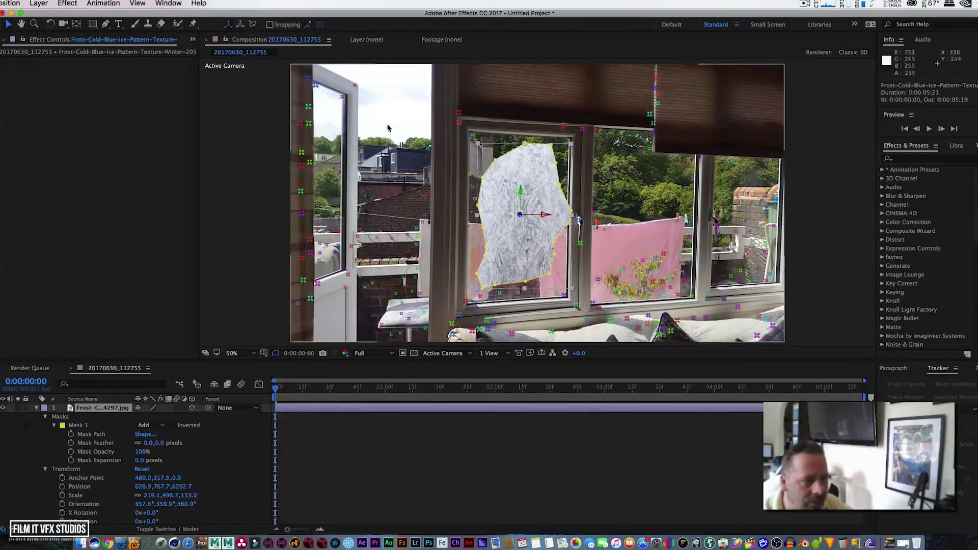
drag(497, 162, 515, 209)
drag(528, 145, 521, 212)
drag(551, 146, 556, 162)
click(524, 203)
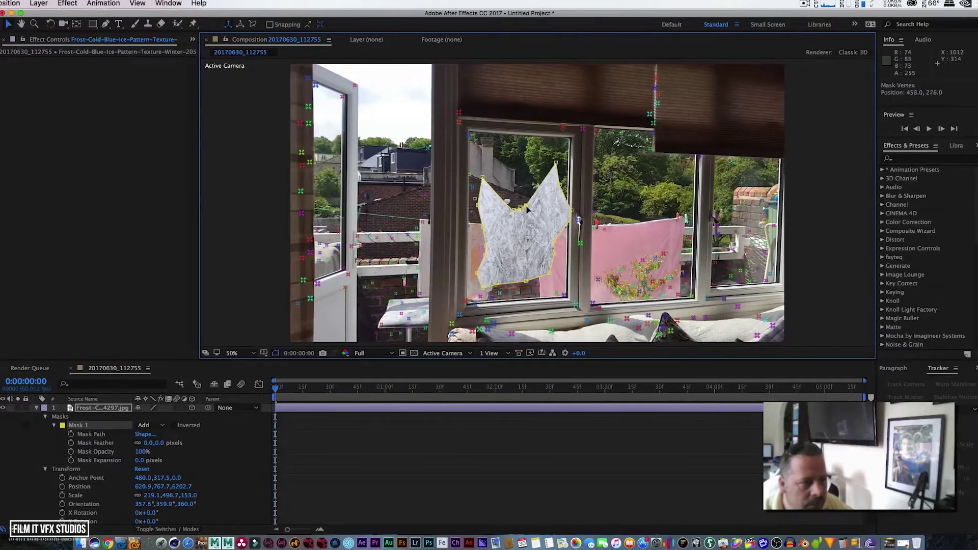
drag(528, 208, 530, 208)
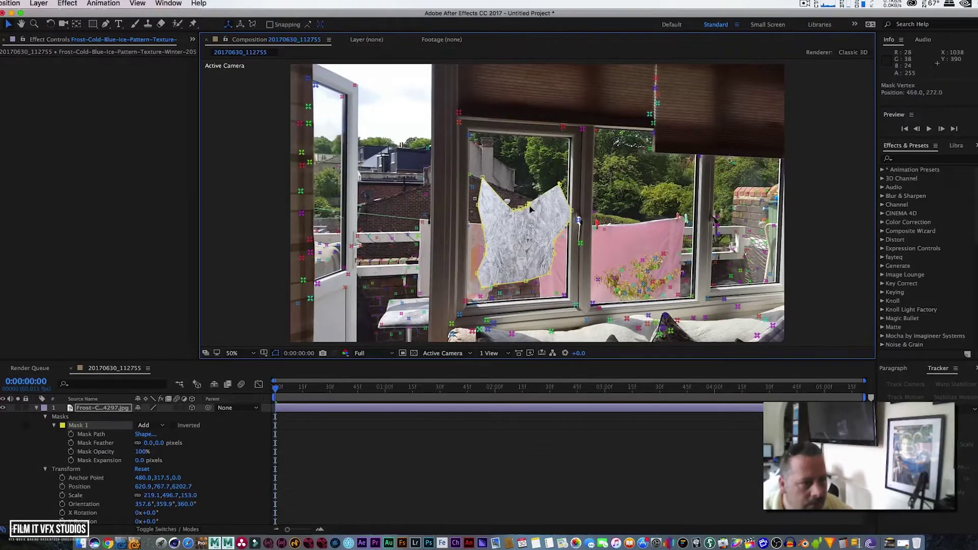
mouse_move(532, 211)
mouse_down()
mouse_move(551, 227)
mouse_move(536, 224)
mouse_up()
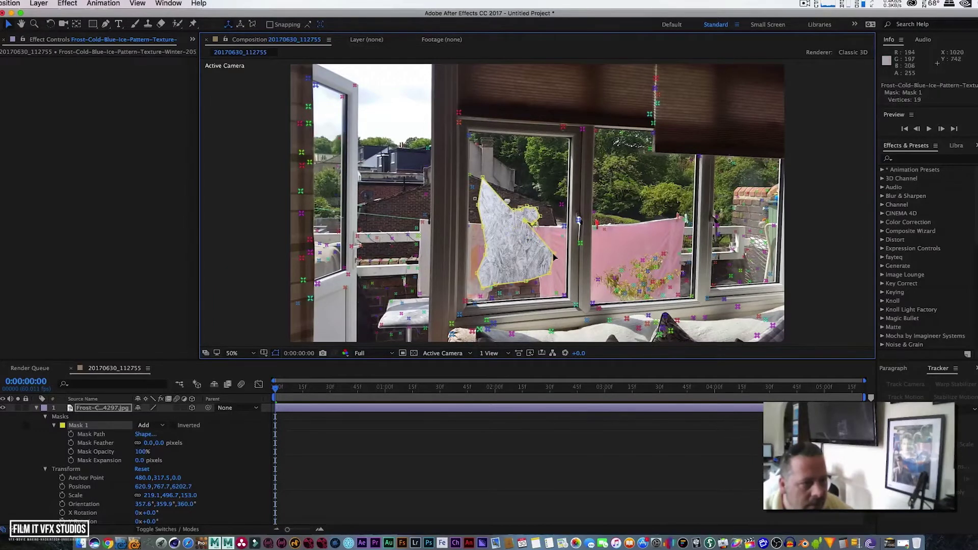
Step: Pull the mask's right, left and lower vertices inward into a small upper-left patch
drag(554, 258, 522, 230)
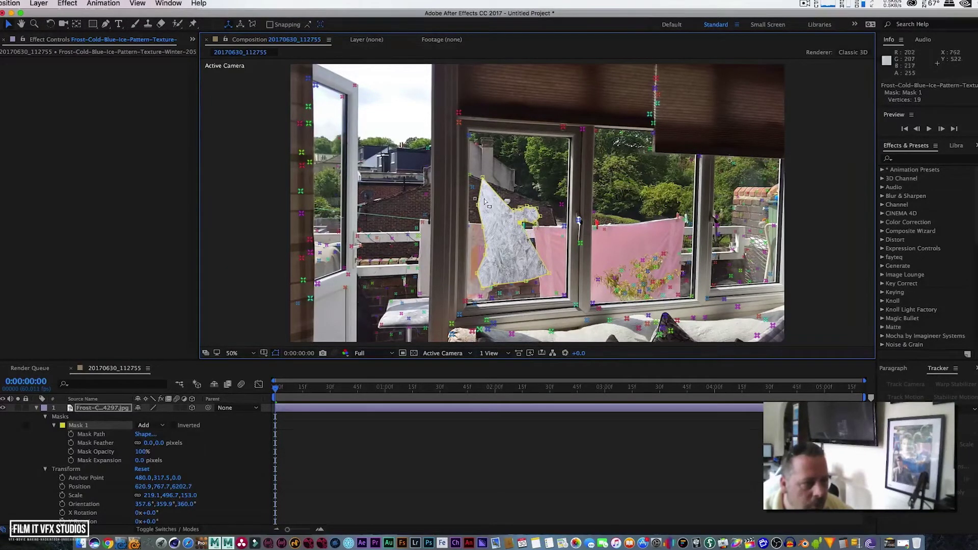
click(485, 249)
drag(488, 248, 503, 245)
drag(484, 179, 509, 222)
click(494, 204)
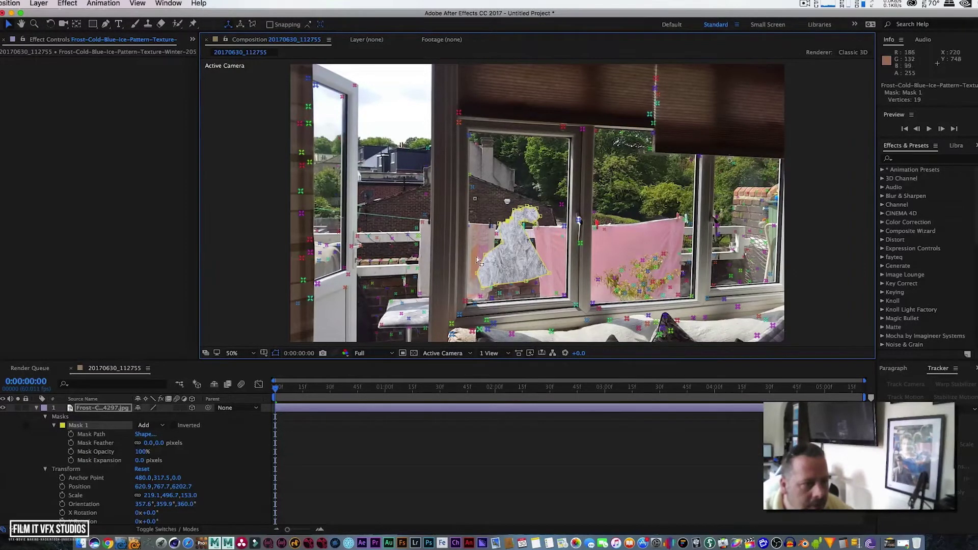
click(502, 251)
click(474, 279)
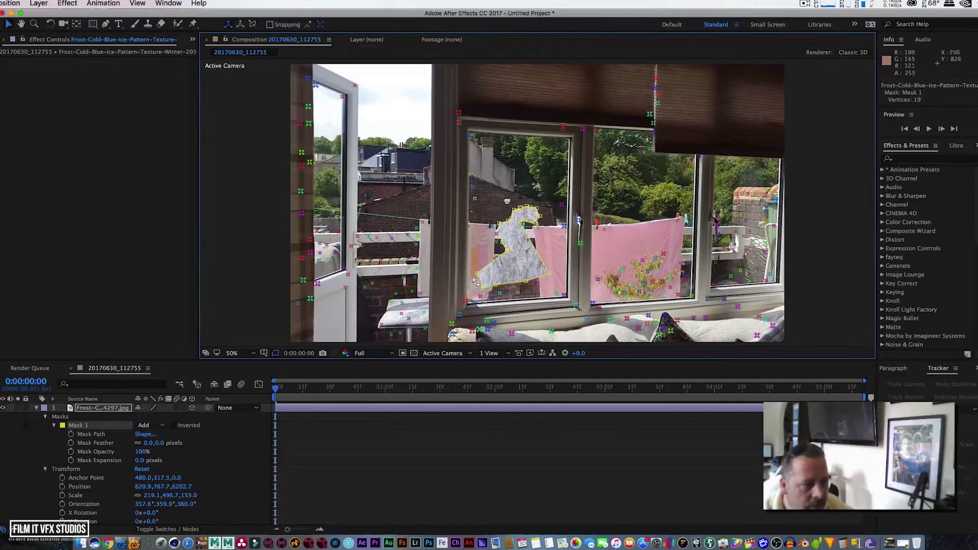
drag(480, 275, 528, 270)
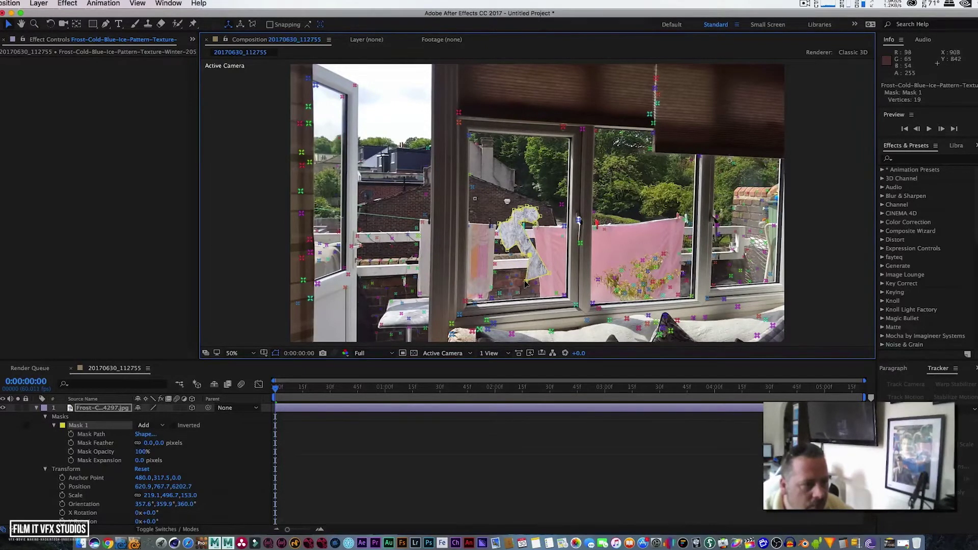
click(526, 283)
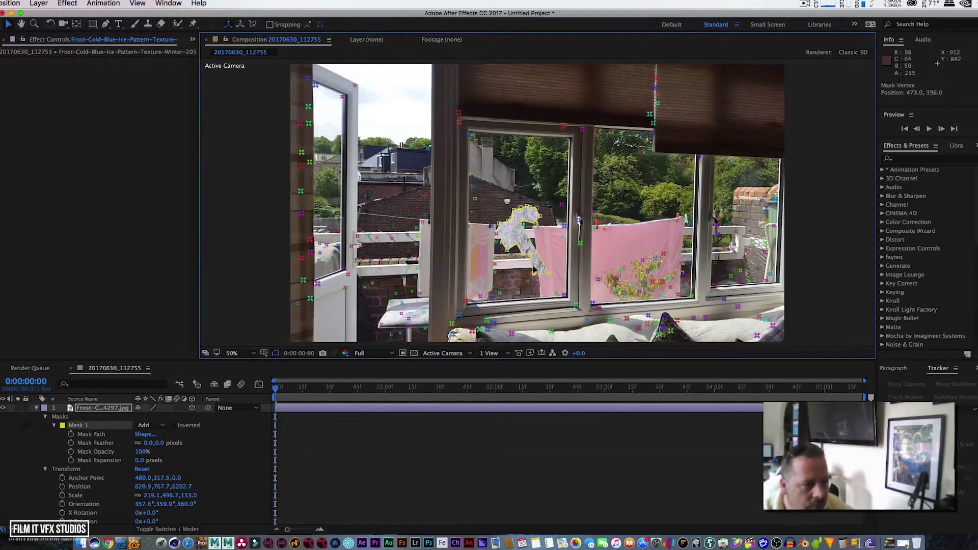
click(545, 269)
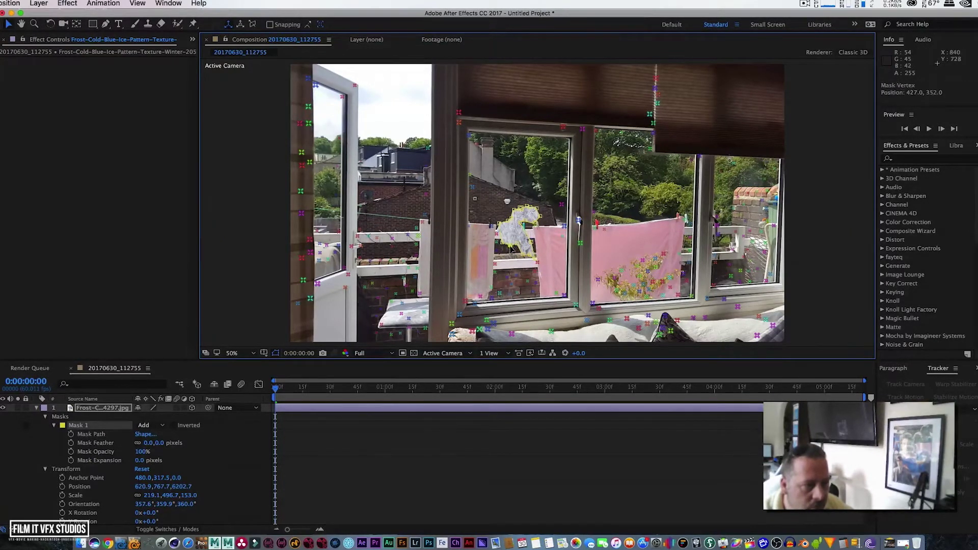
Step: Keyframe Mask Path at frame 0, then move the whole mask onto the pane at 0:00:05:19
click(71, 434)
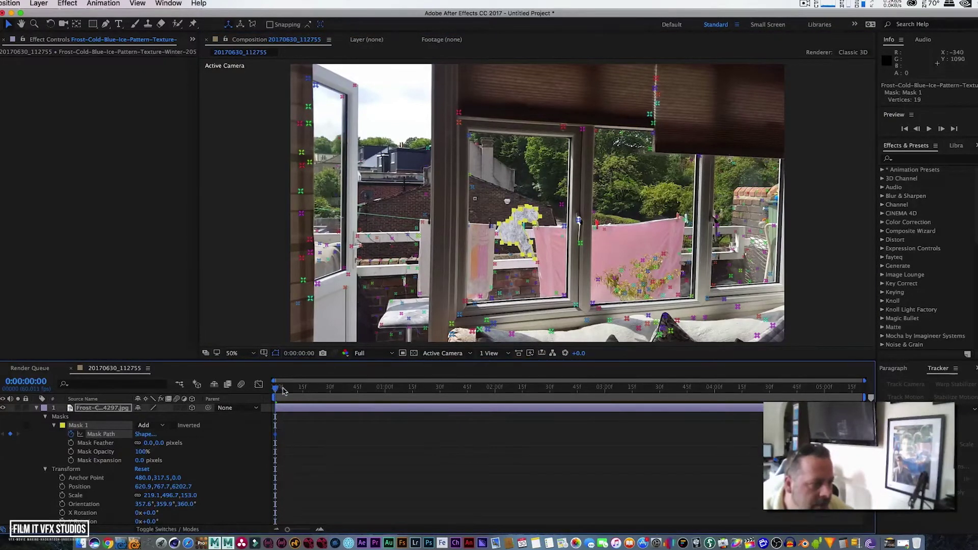
drag(283, 390, 860, 388)
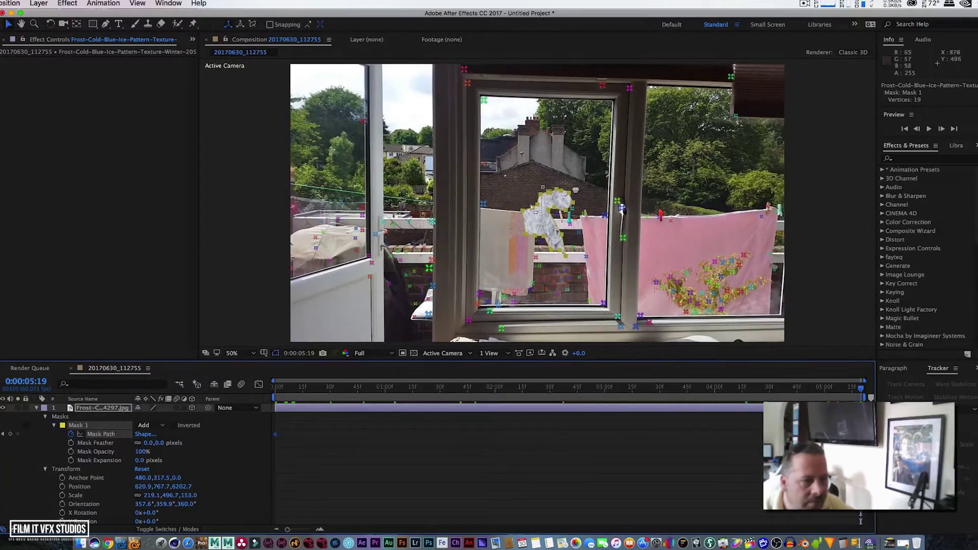
drag(541, 198, 549, 194)
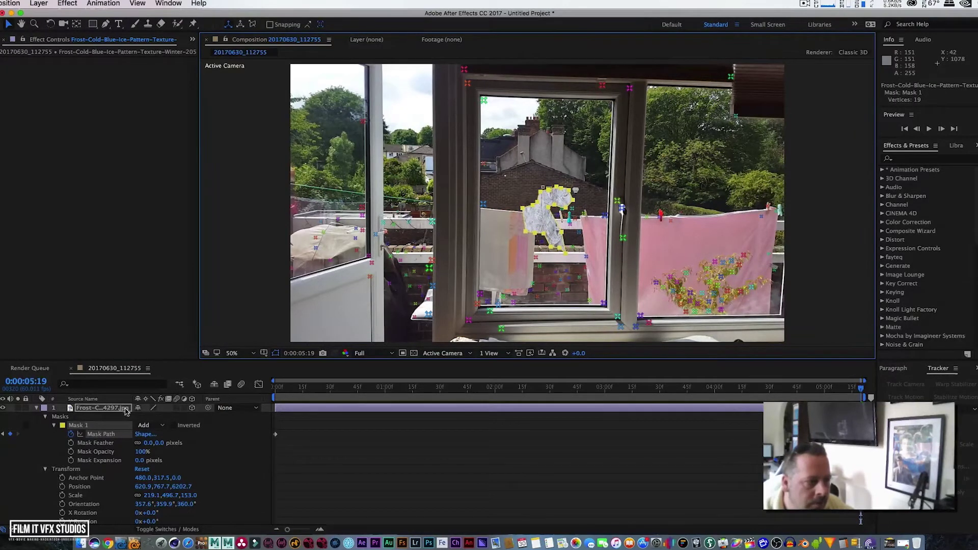
click(93, 427)
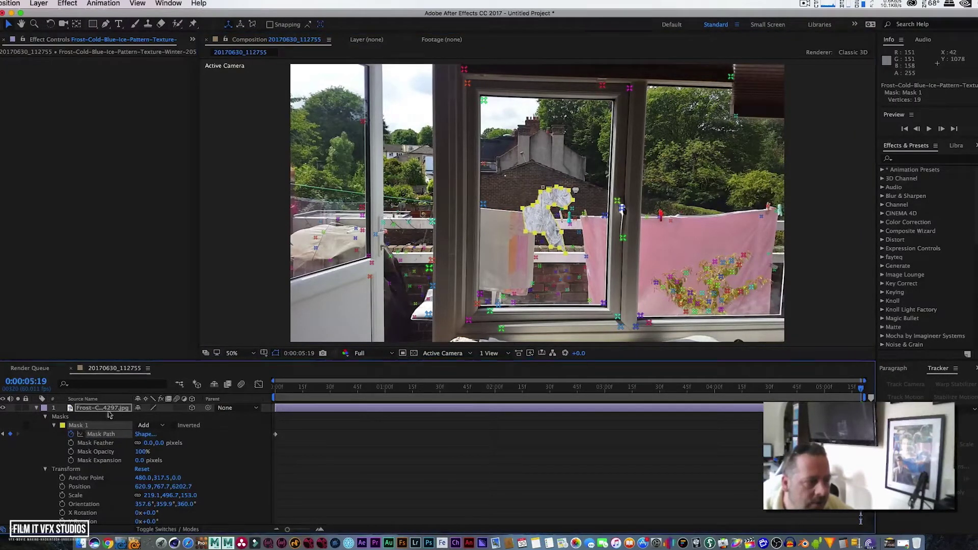
drag(533, 198, 553, 211)
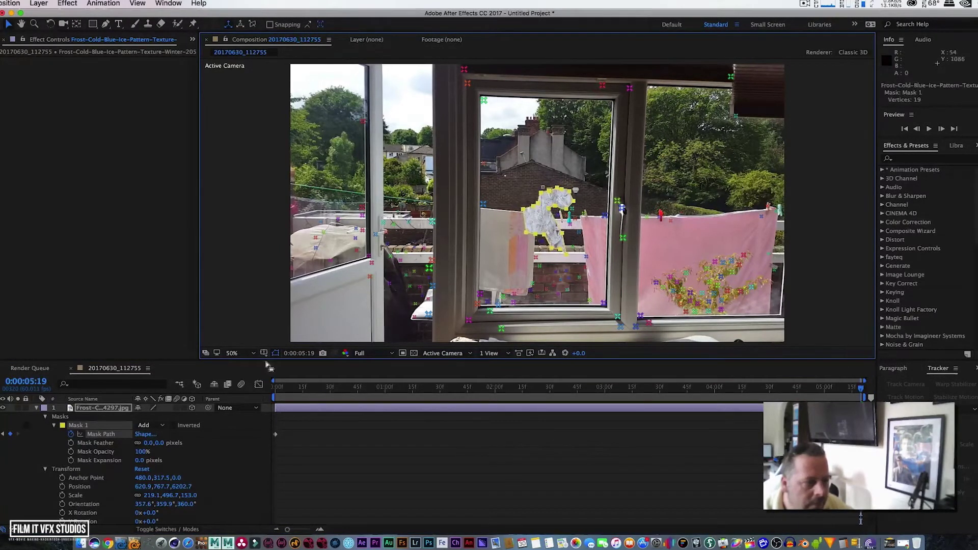
click(115, 413)
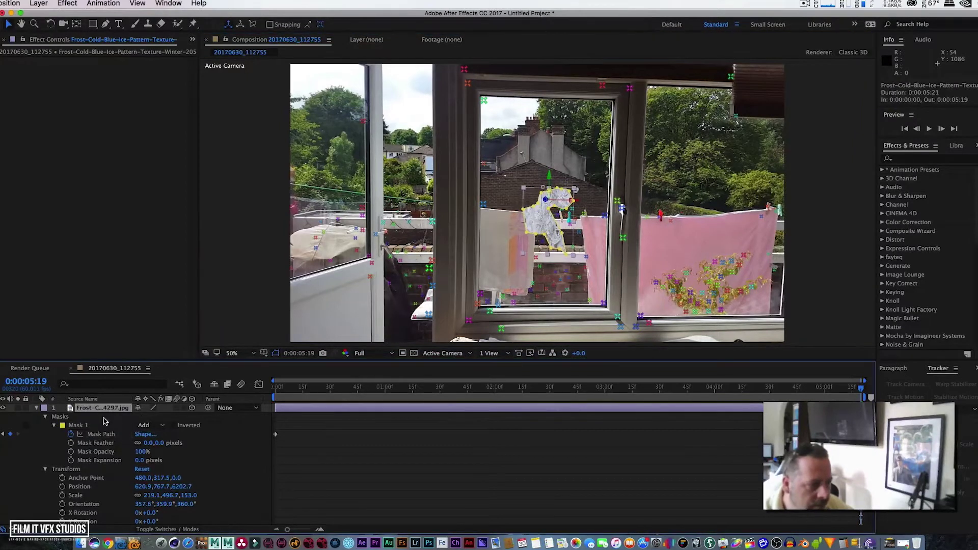
click(80, 433)
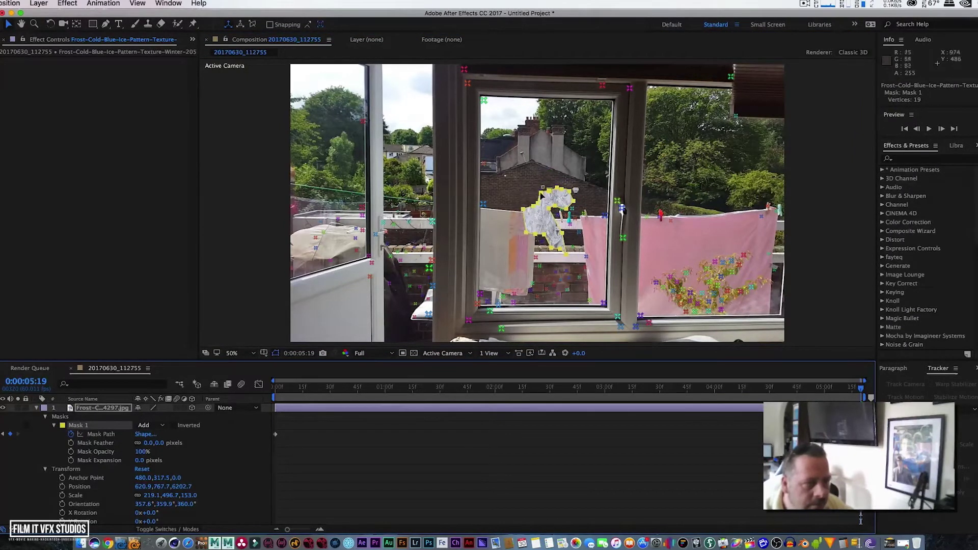
click(544, 195)
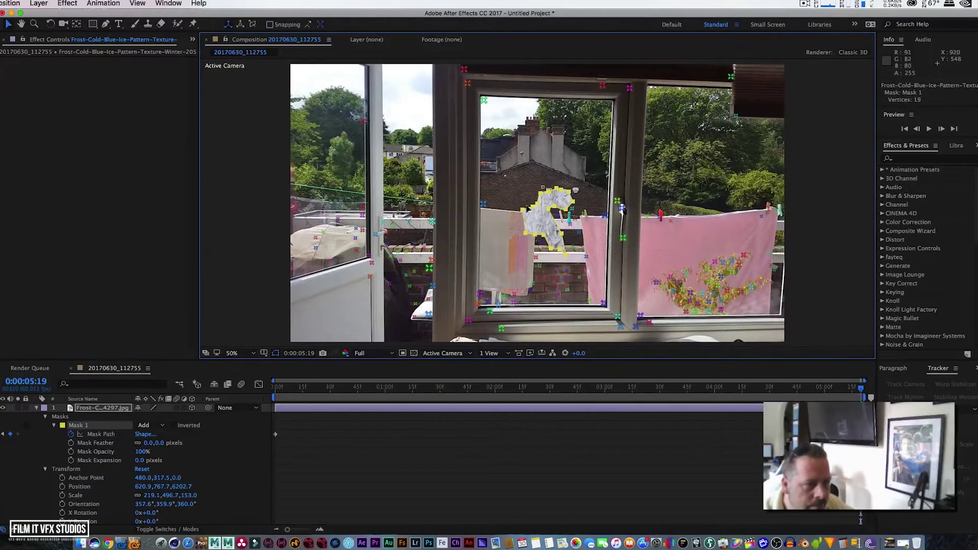
drag(524, 212, 521, 210)
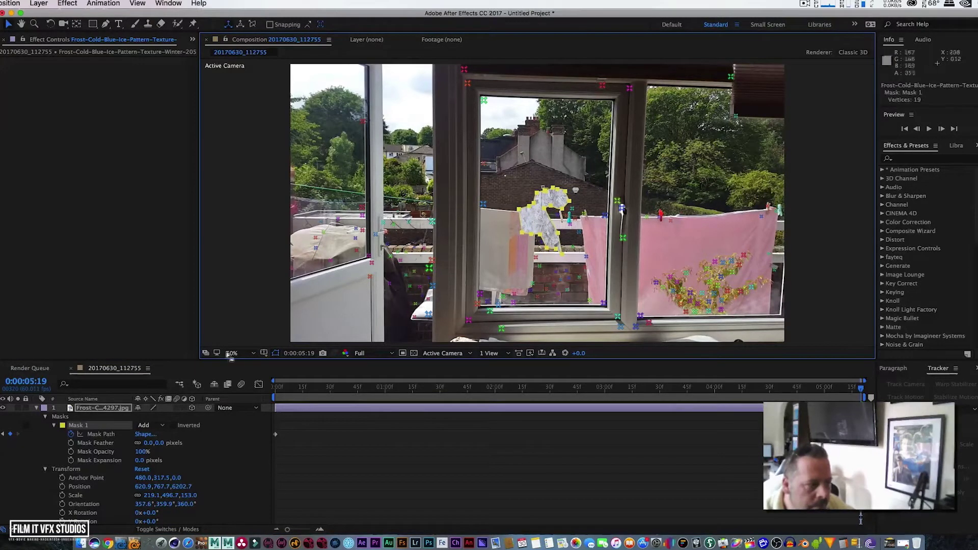
click(90, 427)
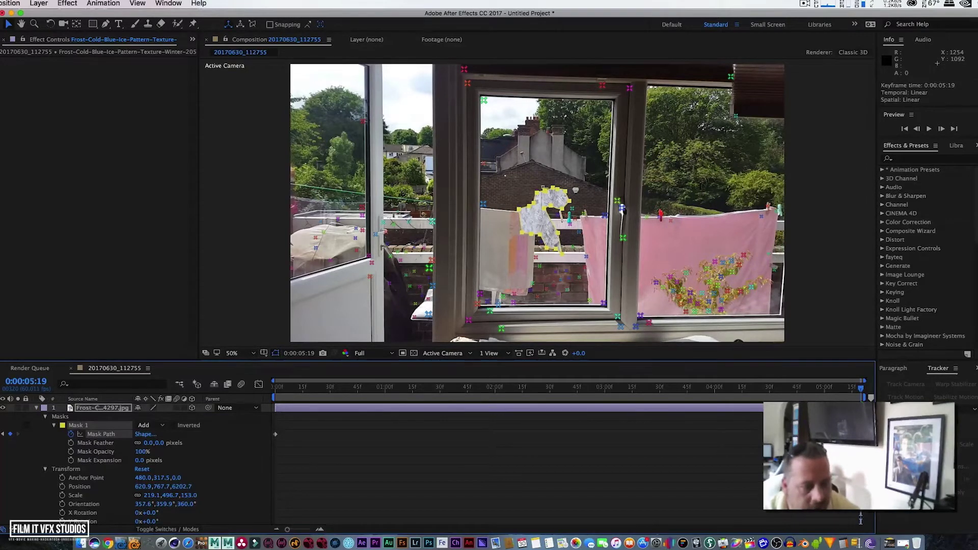
Step: At 0:00:05:19, drag Mask 1 vertices outward toward the pane's corners and edges
click(566, 258)
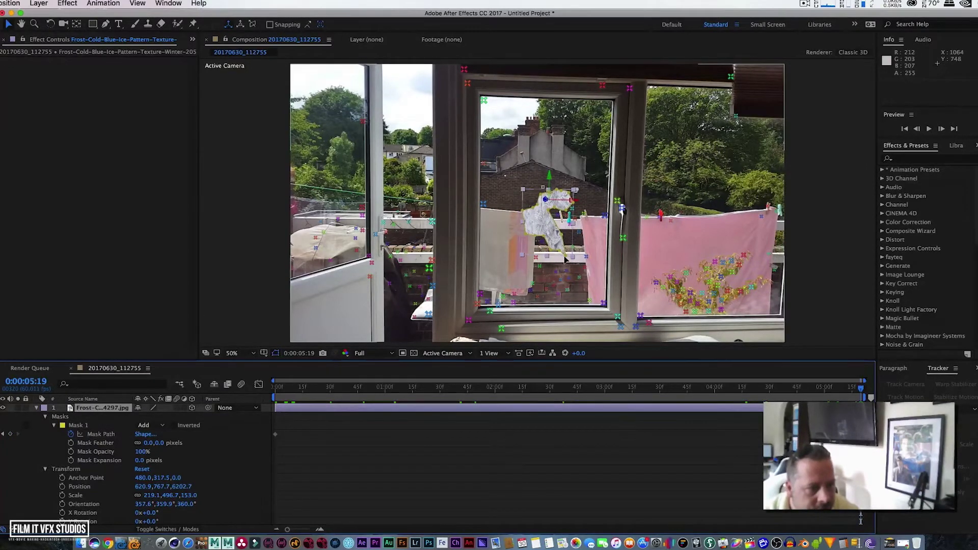
drag(564, 257, 602, 302)
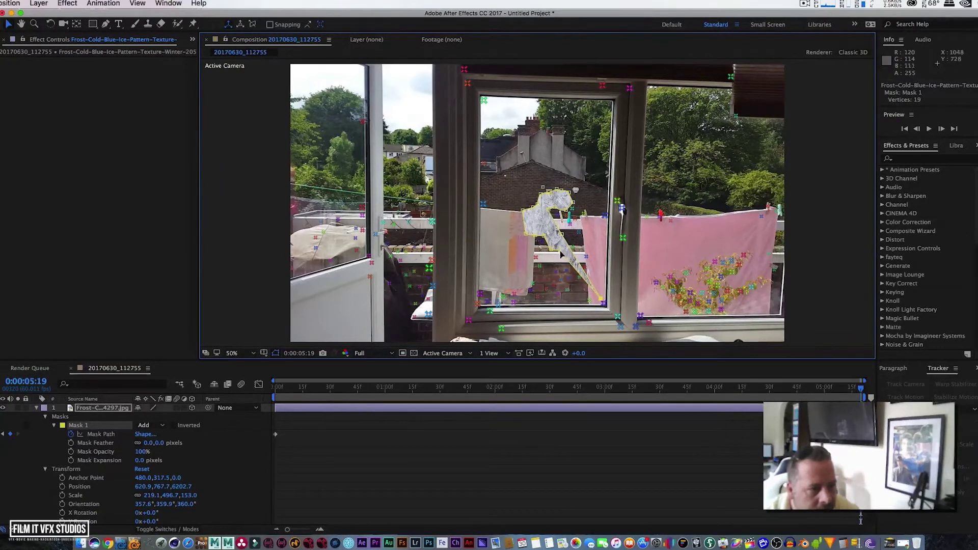
drag(561, 254, 536, 281)
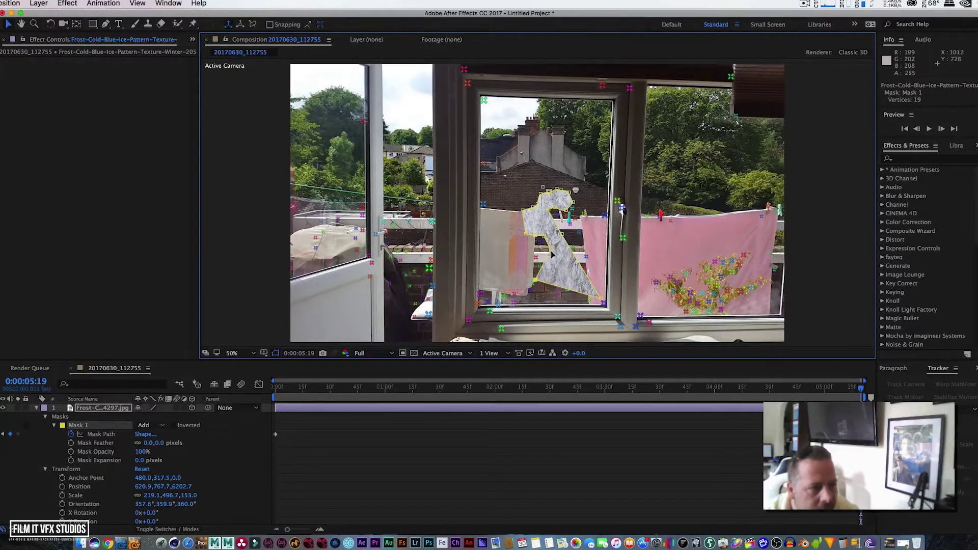
drag(547, 250, 491, 264)
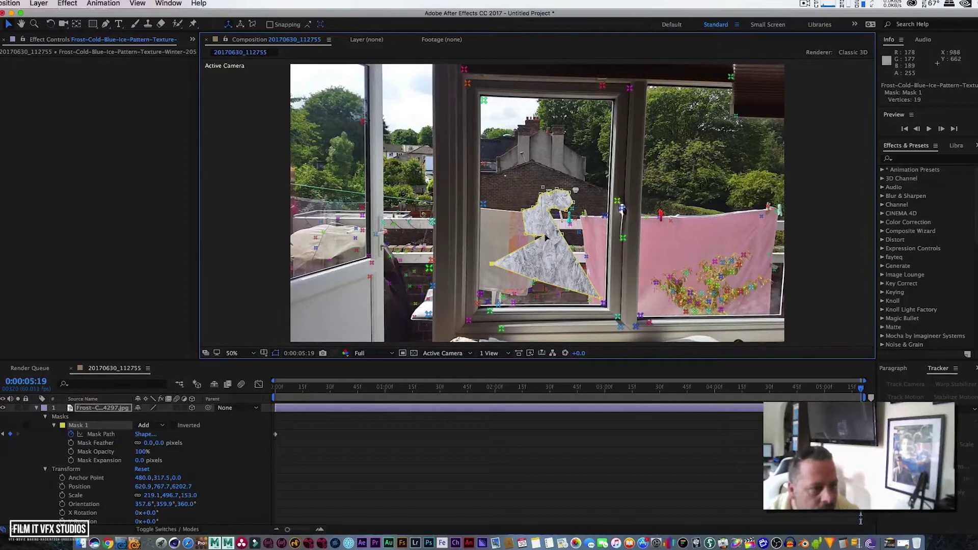
mouse_move(546, 238)
mouse_down()
mouse_move(506, 234)
mouse_move(534, 236)
mouse_move(520, 231)
mouse_move(525, 213)
mouse_move(528, 234)
mouse_up()
drag(549, 159, 584, 153)
mouse_move(538, 206)
mouse_down()
mouse_move(564, 189)
mouse_move(588, 192)
mouse_move(573, 211)
mouse_move(593, 201)
mouse_move(554, 207)
mouse_up()
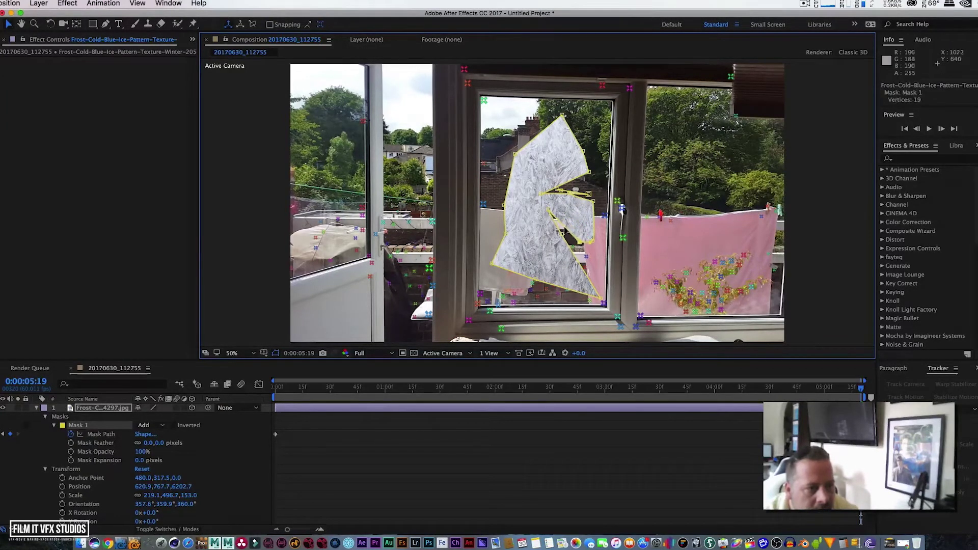
drag(545, 212, 592, 261)
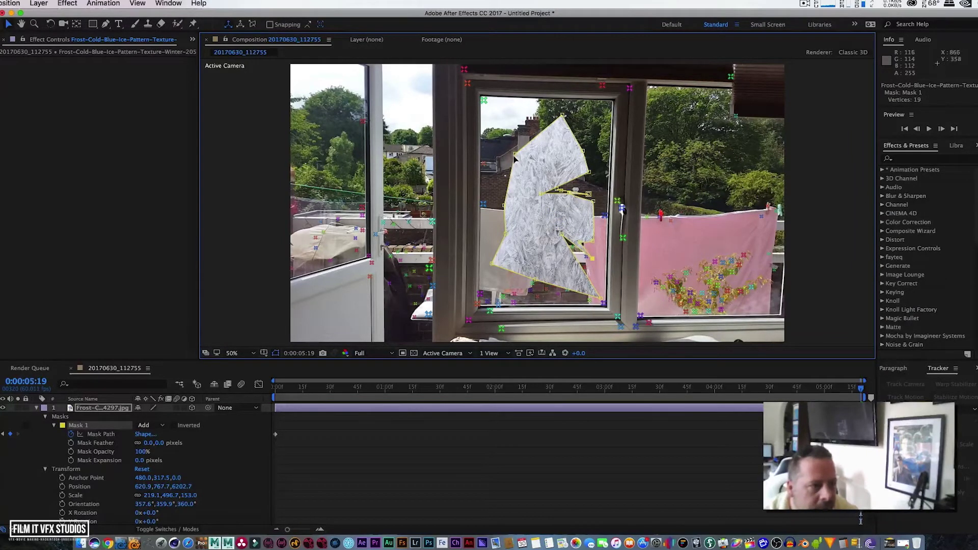
drag(515, 158, 489, 120)
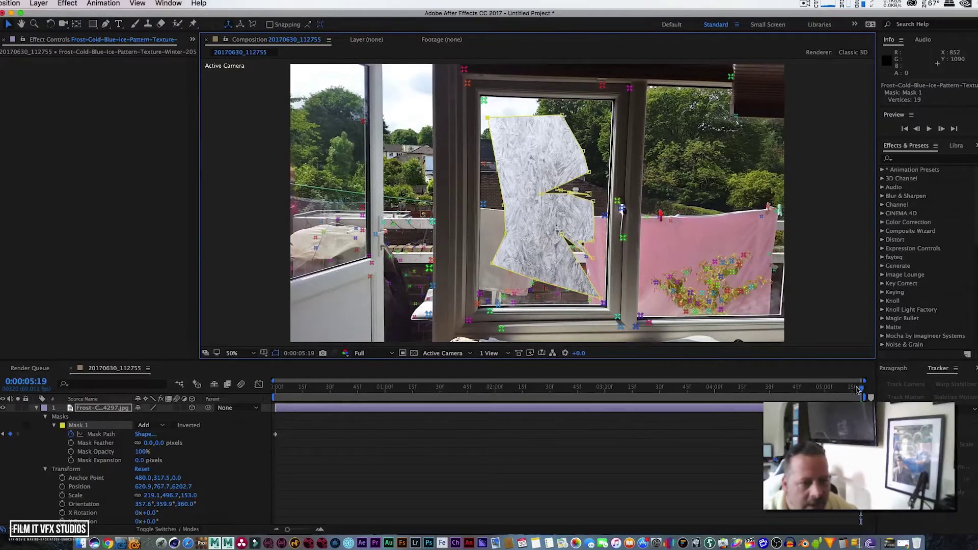
drag(857, 390, 275, 395)
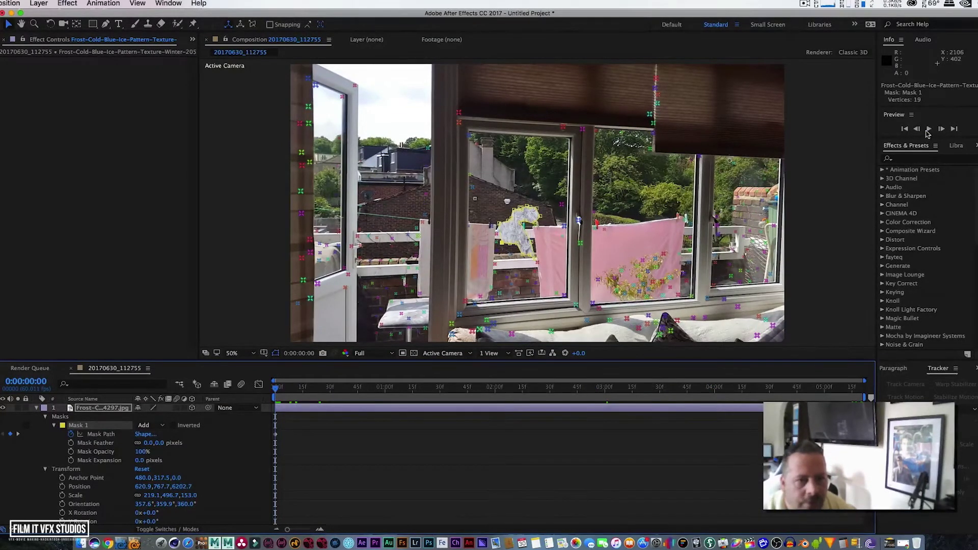
click(927, 130)
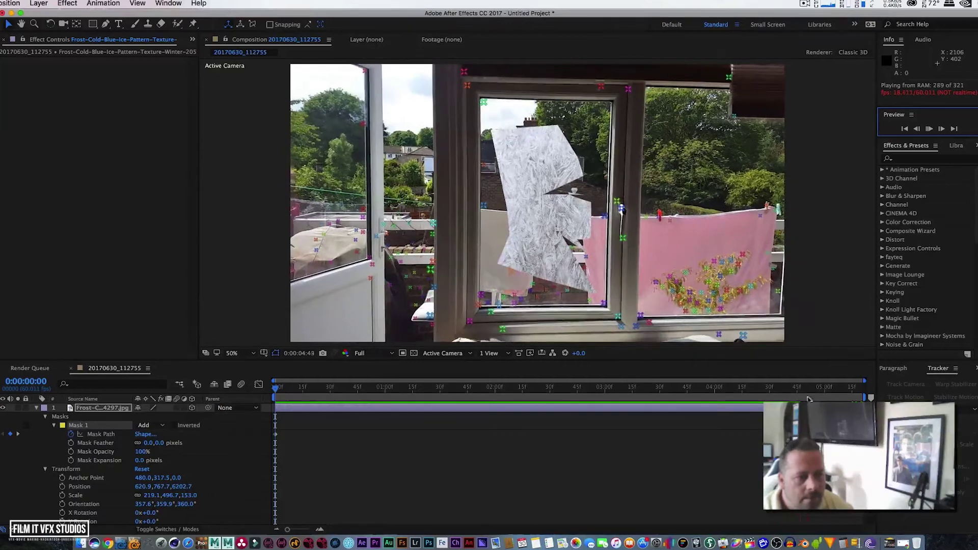
click(824, 390)
drag(823, 390, 284, 390)
Step: At the last frame, set Mask Feather to 116 pixels and hide the mask outline
key(End)
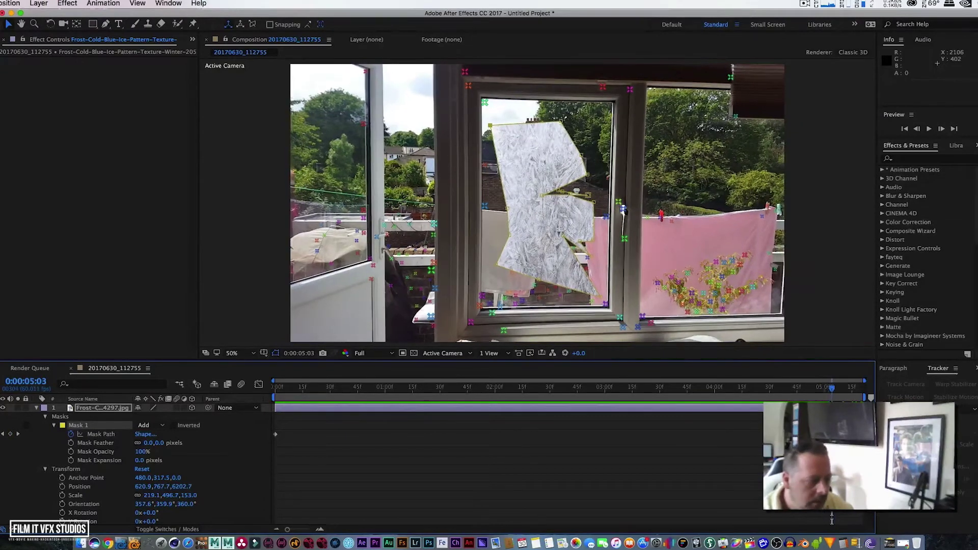
key(f)
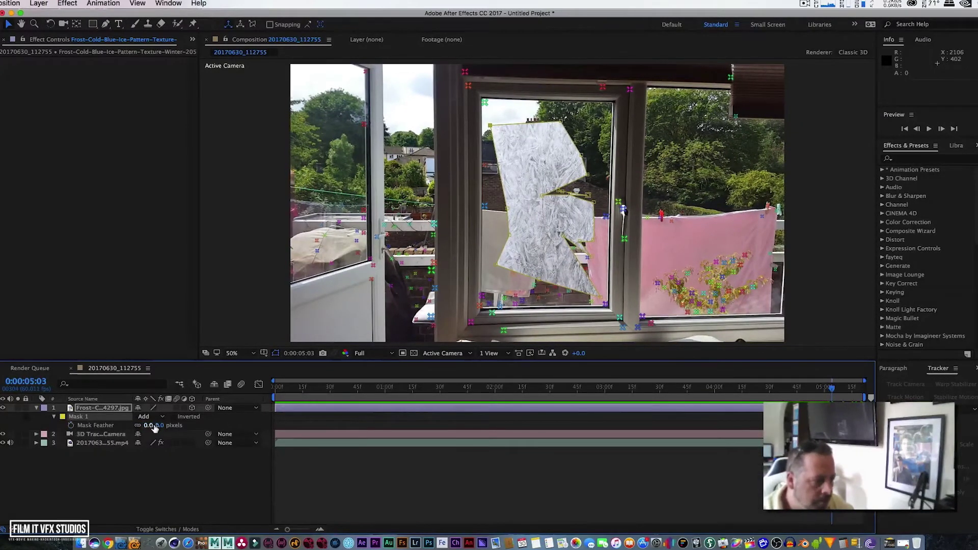
drag(161, 428, 206, 422)
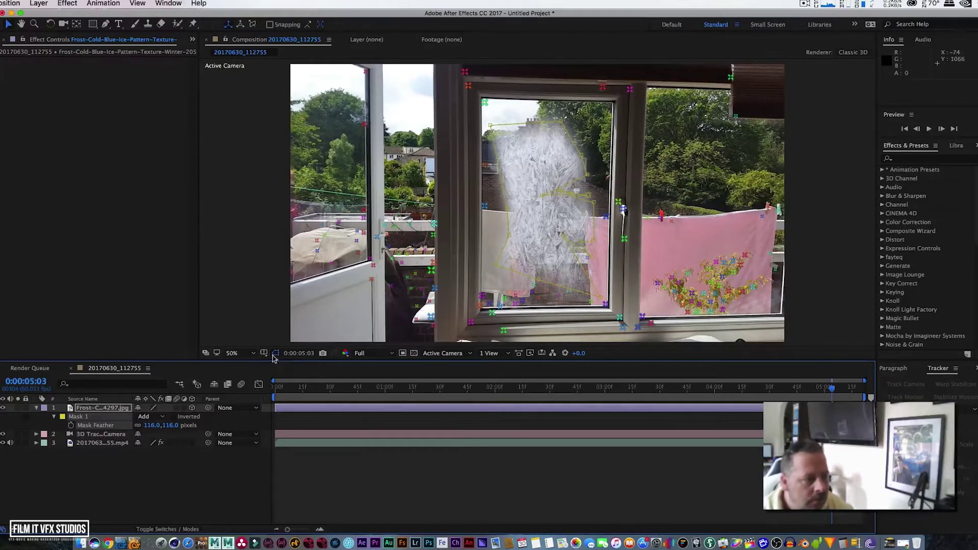
click(275, 353)
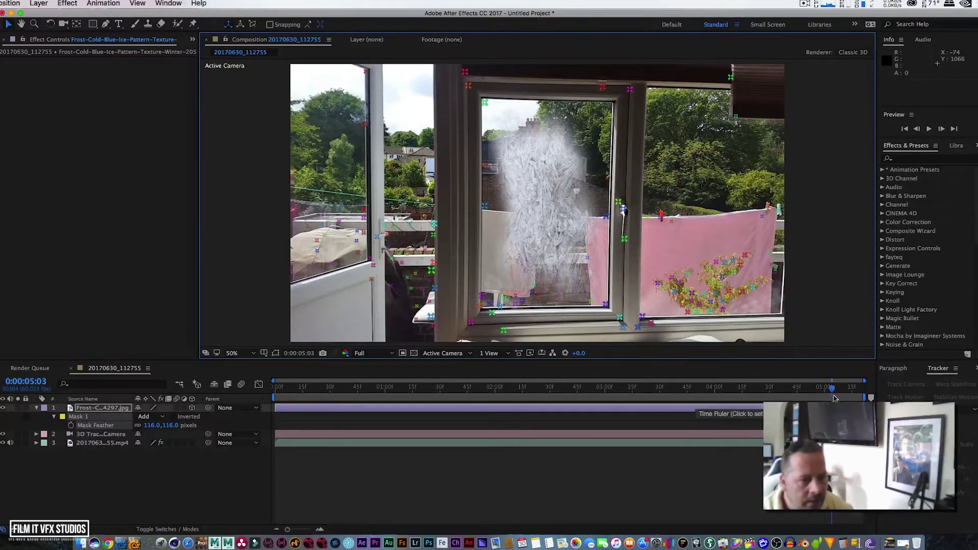
drag(832, 393, 269, 422)
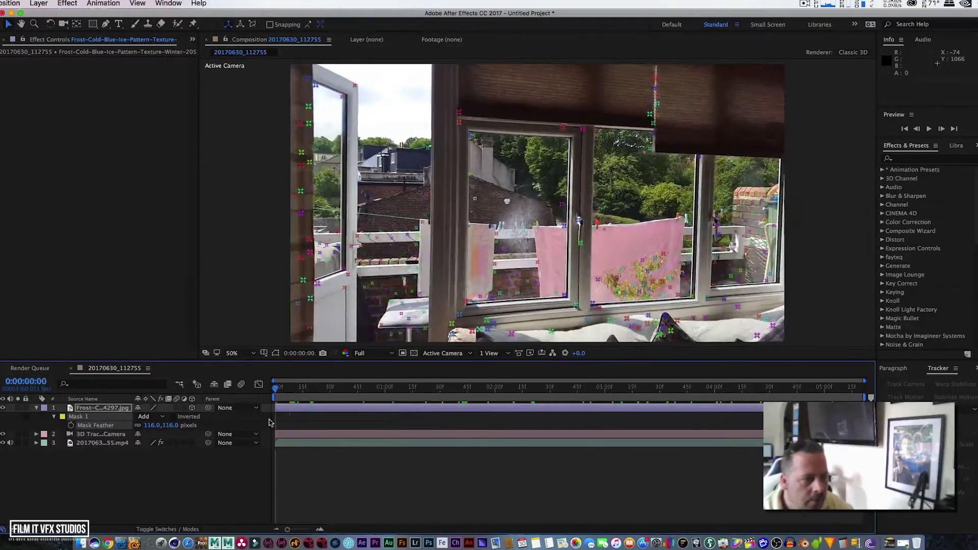
click(929, 129)
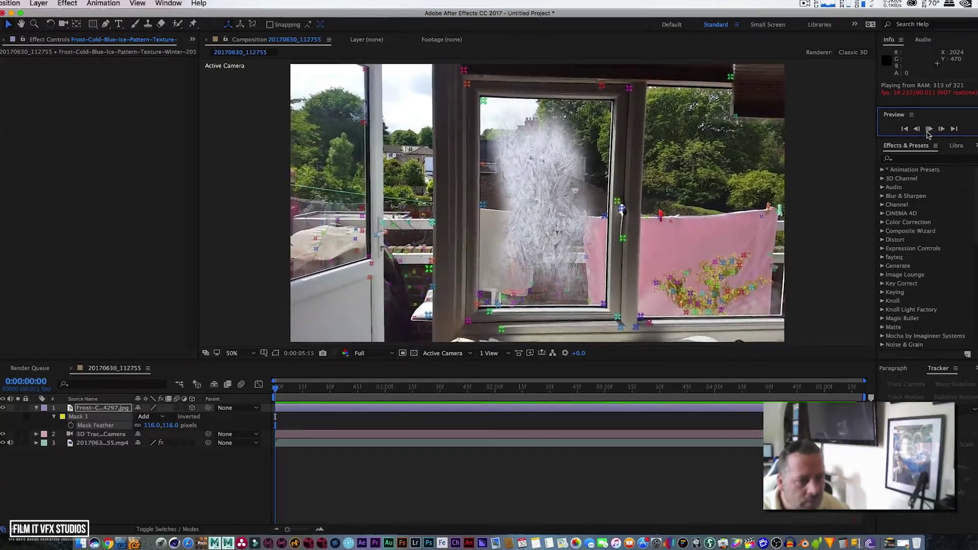
key(space)
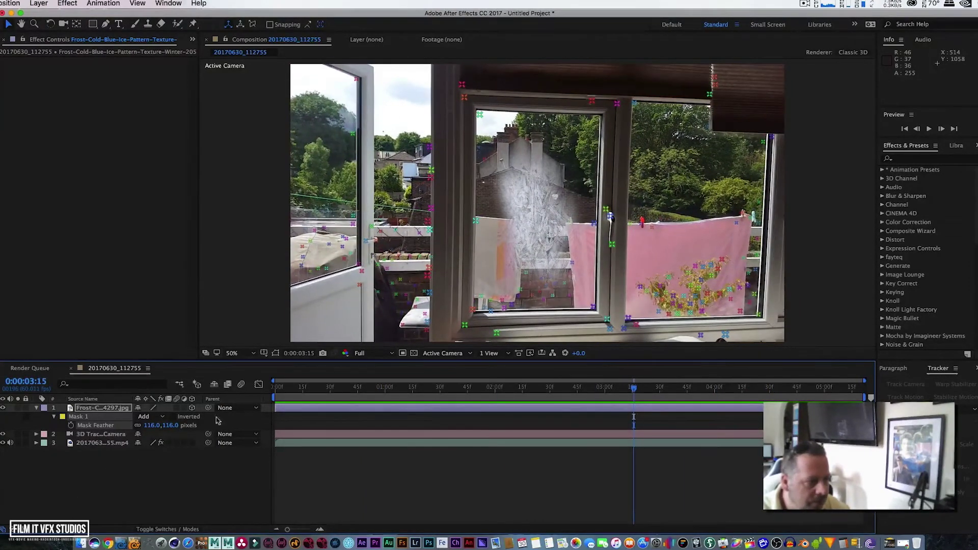
Step: Set Mask Feather to 132 pixels and drag the mask's lower-left vertices outward at 0:00:05:09
drag(174, 429, 184, 429)
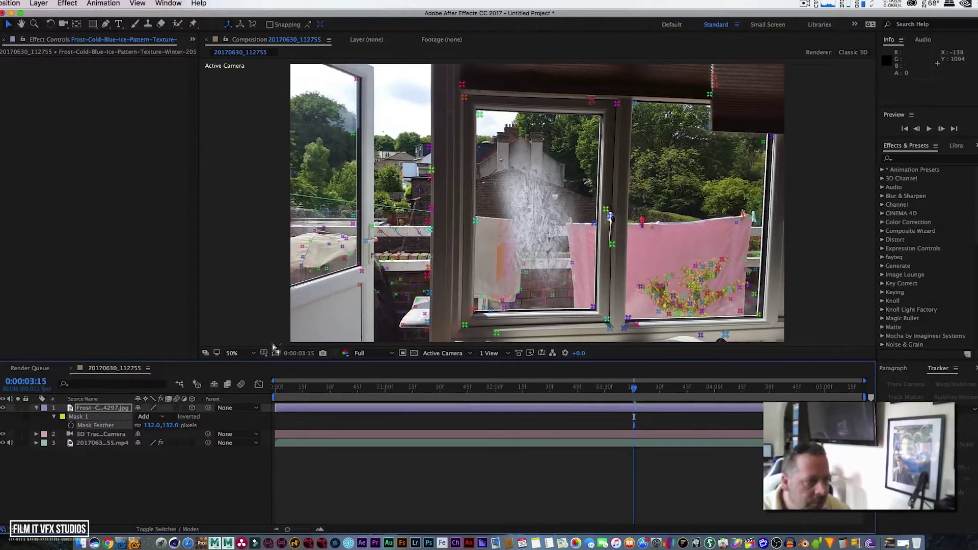
click(277, 353)
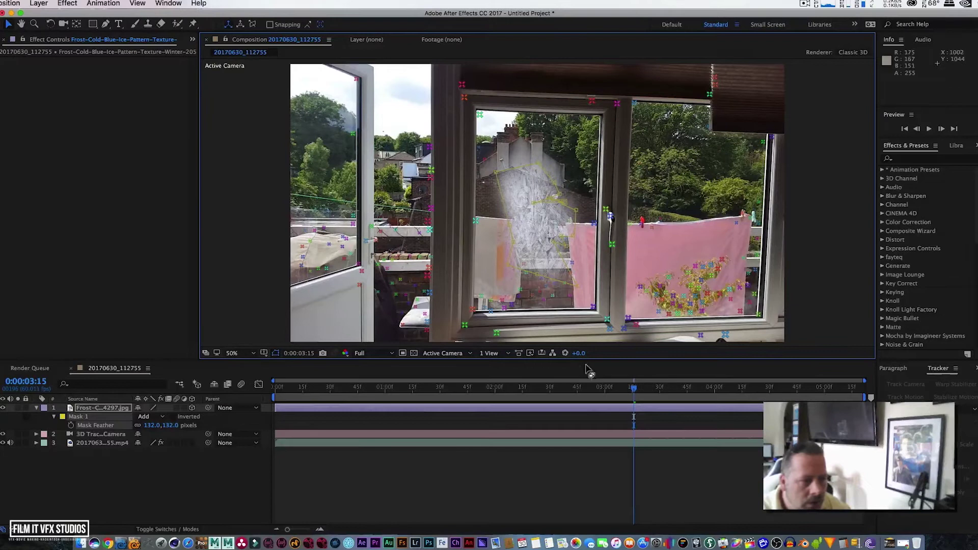
key(space)
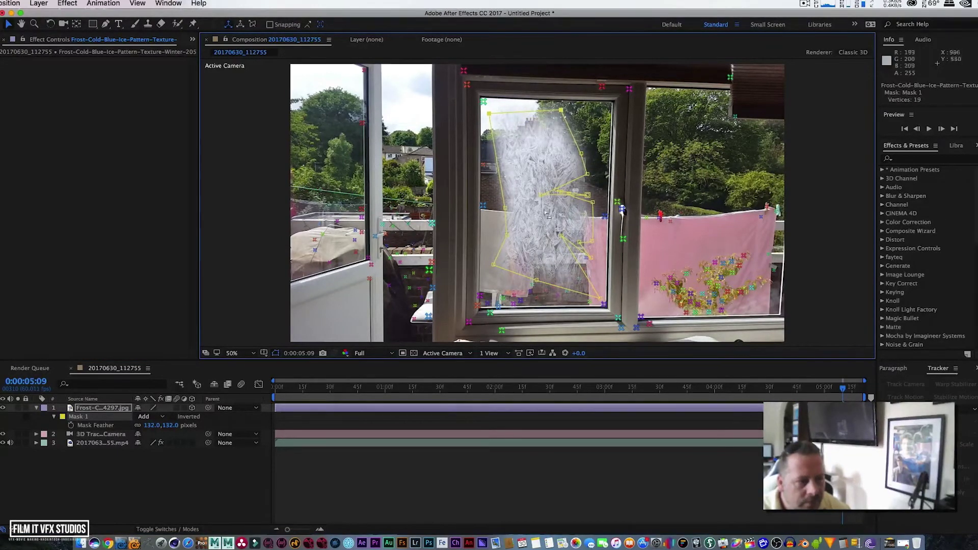
drag(520, 277, 516, 298)
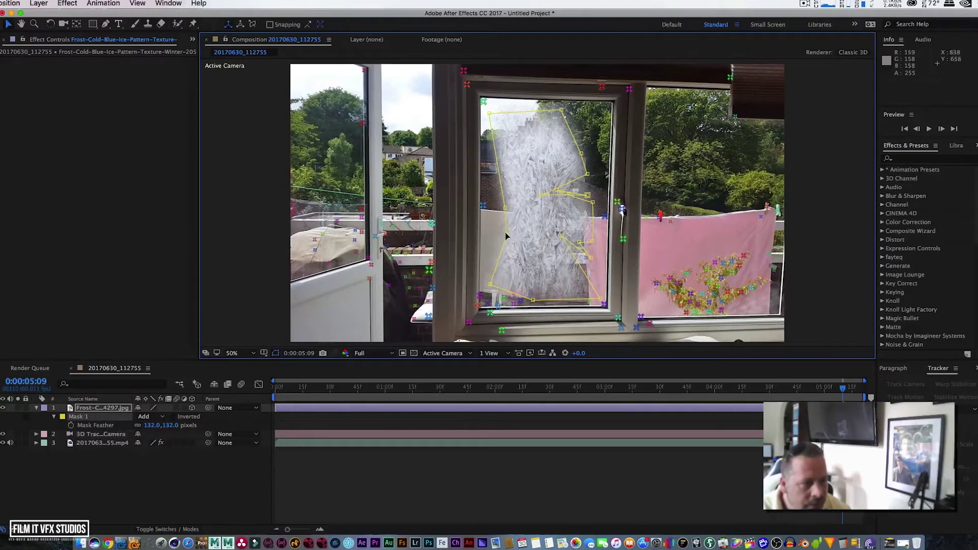
drag(505, 232, 593, 183)
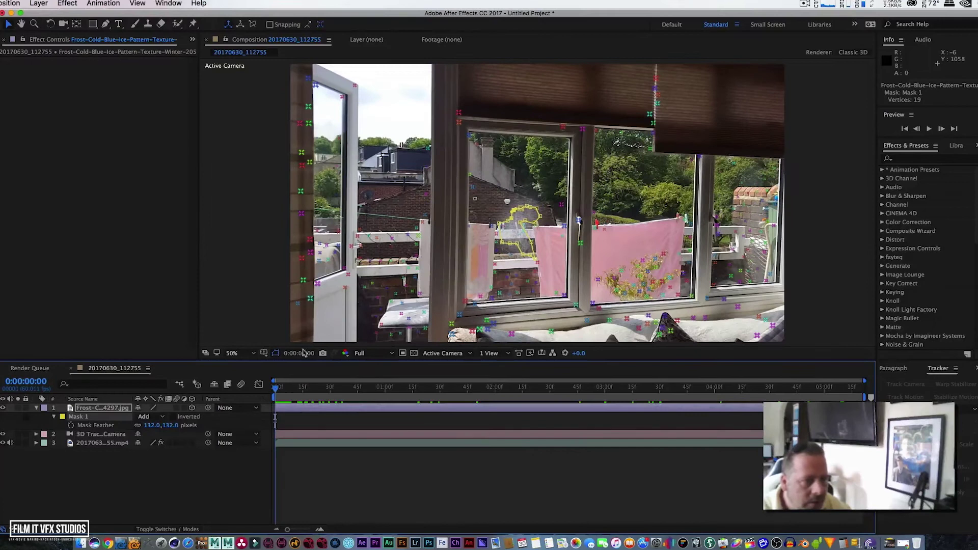
click(95, 410)
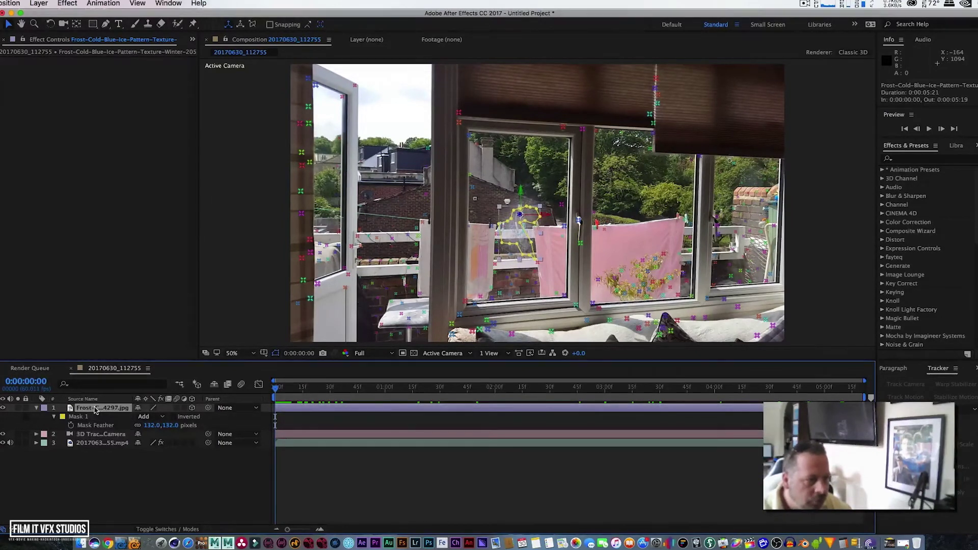
click(279, 354)
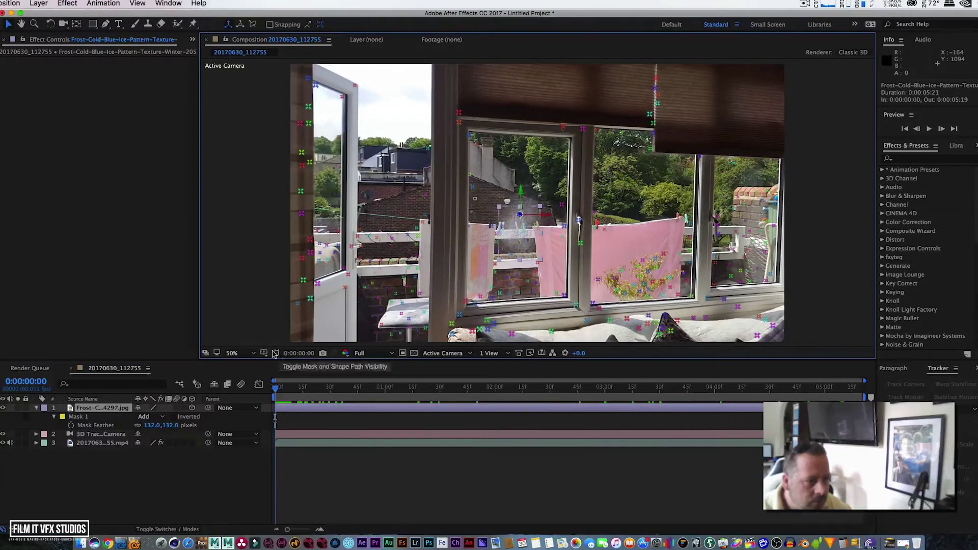
Step: Add a Color Correction > Curves effect to the frost layer
right_click(87, 412)
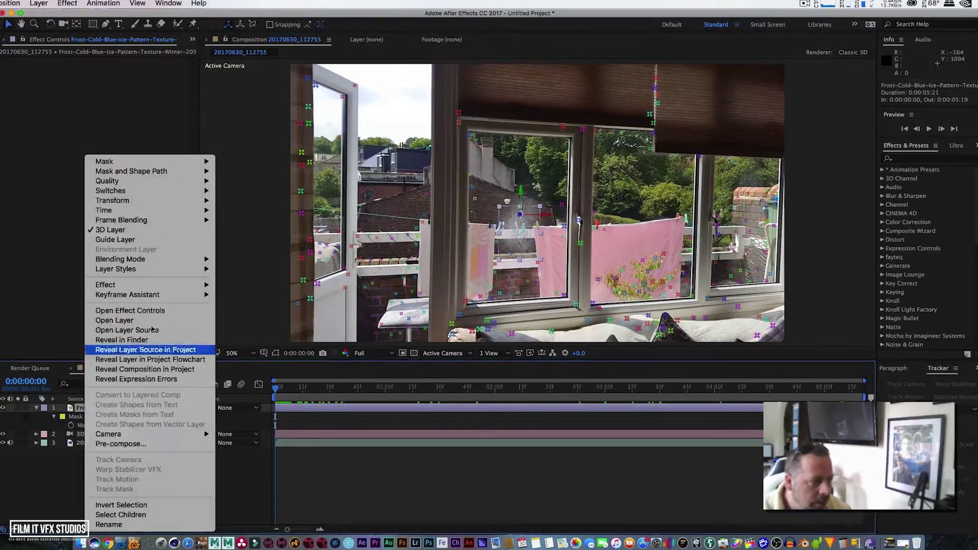
mouse_move(175, 285)
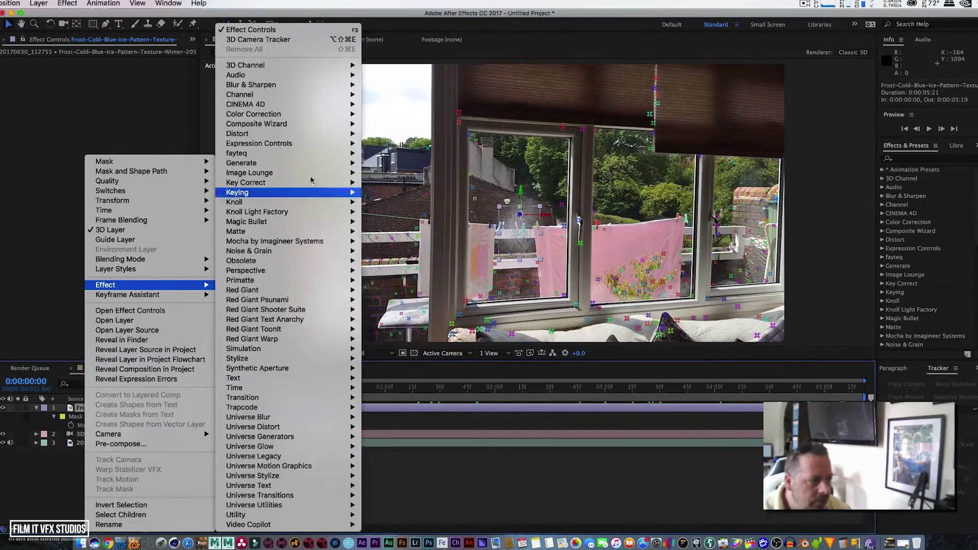
mouse_move(326, 114)
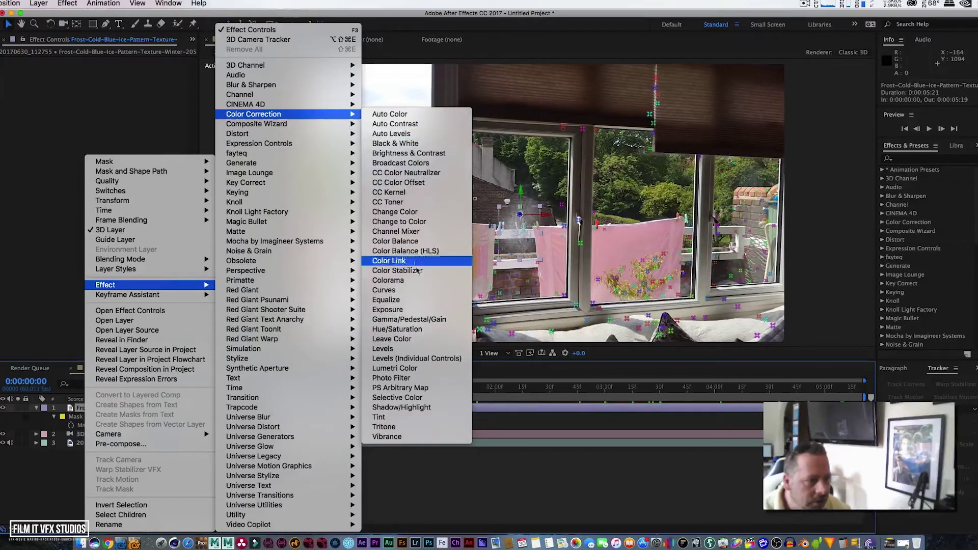
key(Escape)
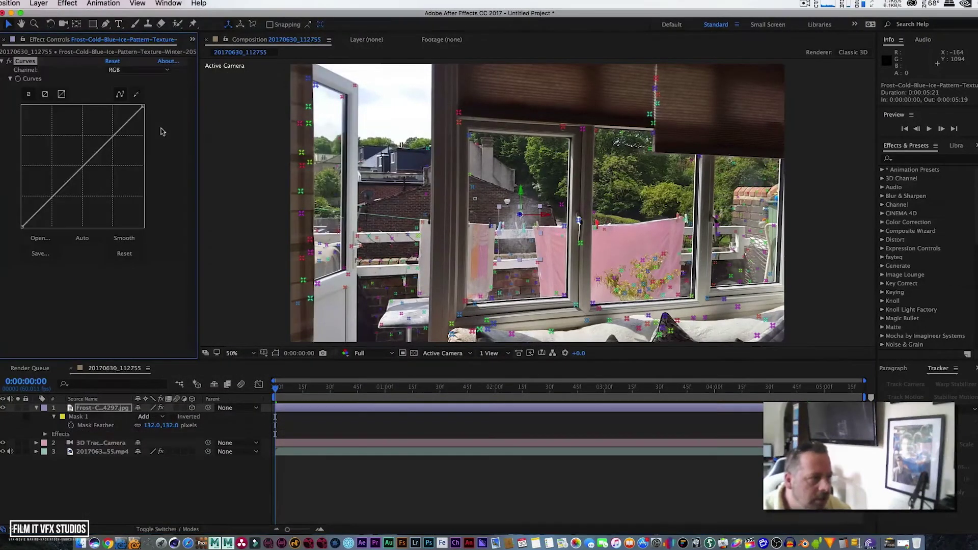
Step: Set the Curves channel to Blue and raise the curve to tint the frost blue
click(154, 72)
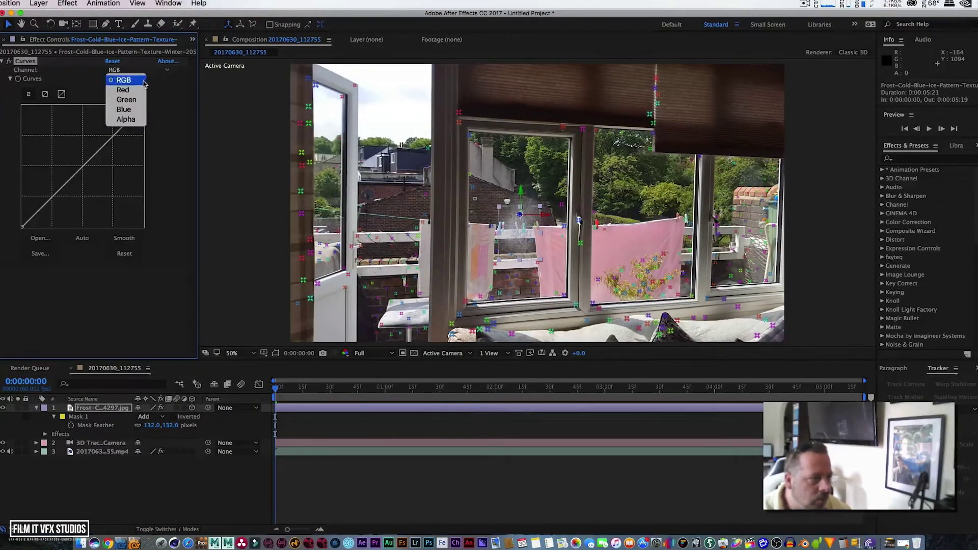
click(132, 111)
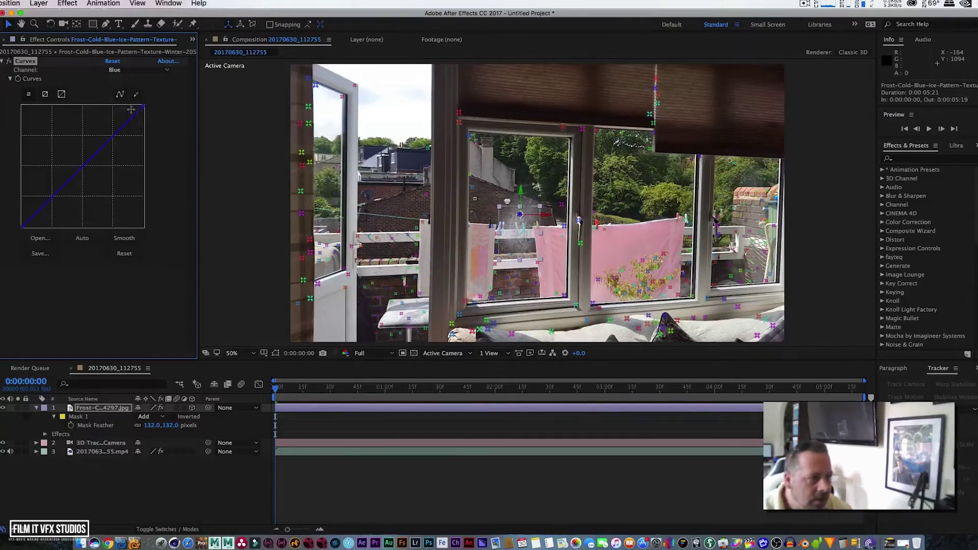
drag(86, 166, 91, 172)
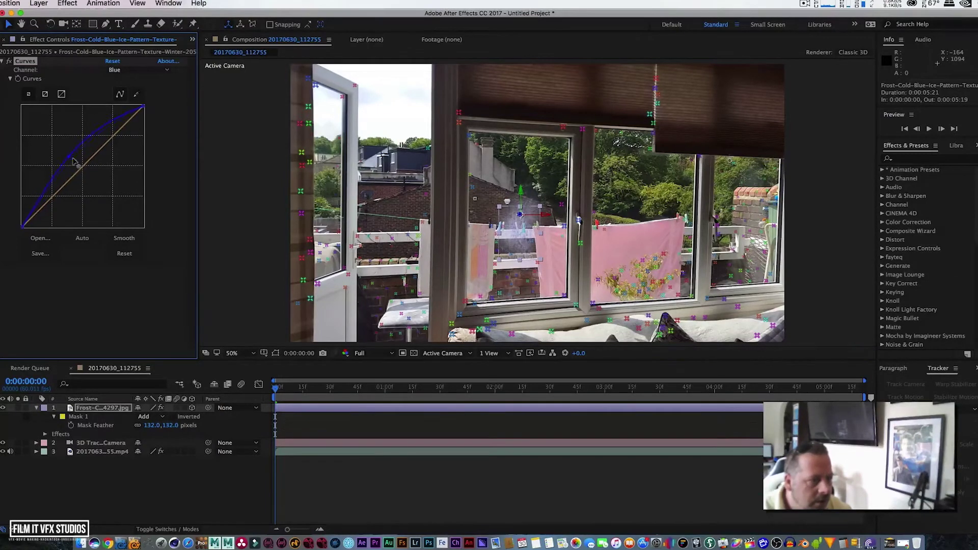
click(102, 451)
Step: Add a Curves effect to the window footage and darken it slightly with a sagging curve
right_click(102, 452)
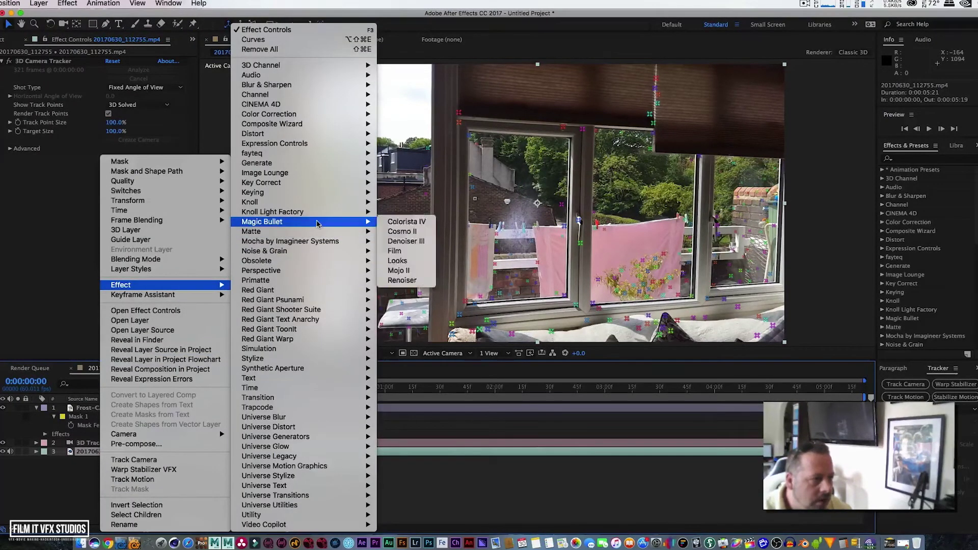
mouse_move(328, 118)
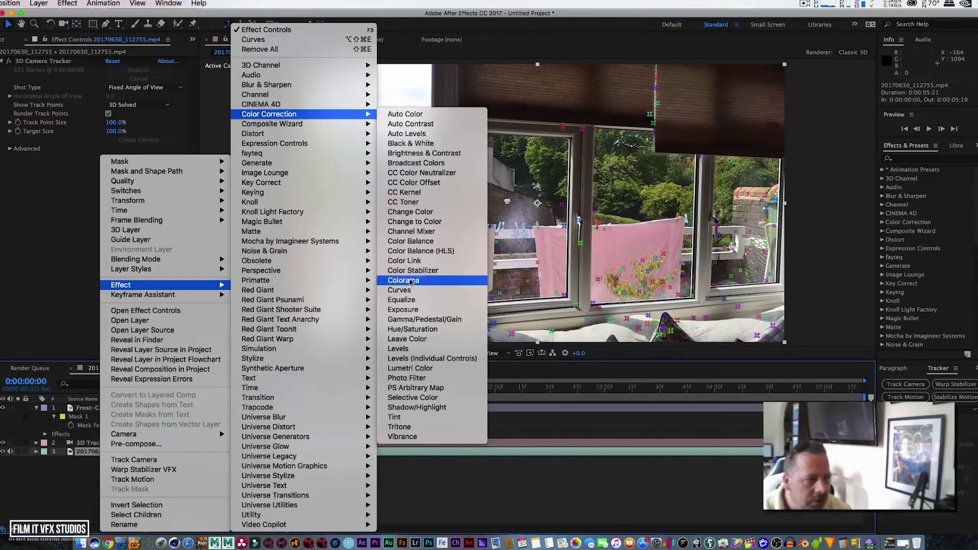
click(406, 295)
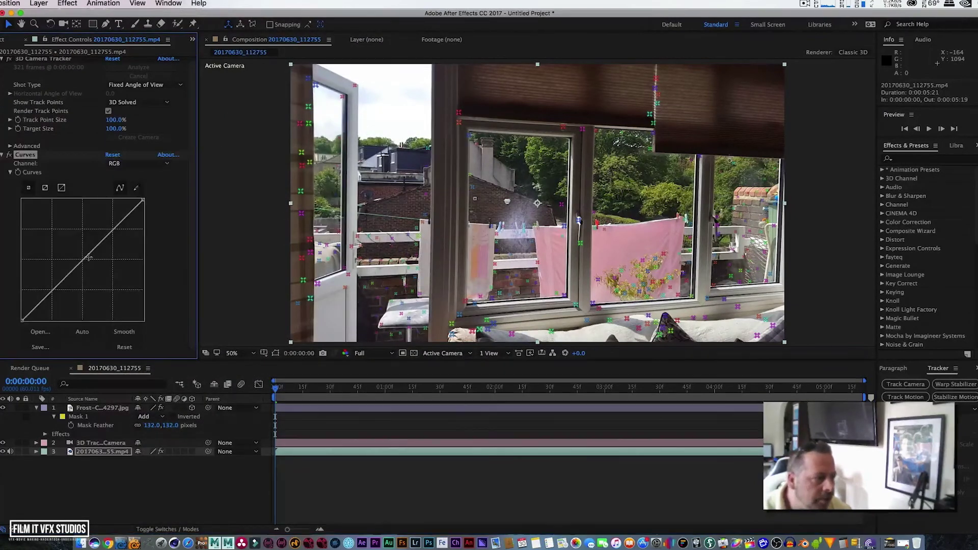
drag(87, 259, 102, 278)
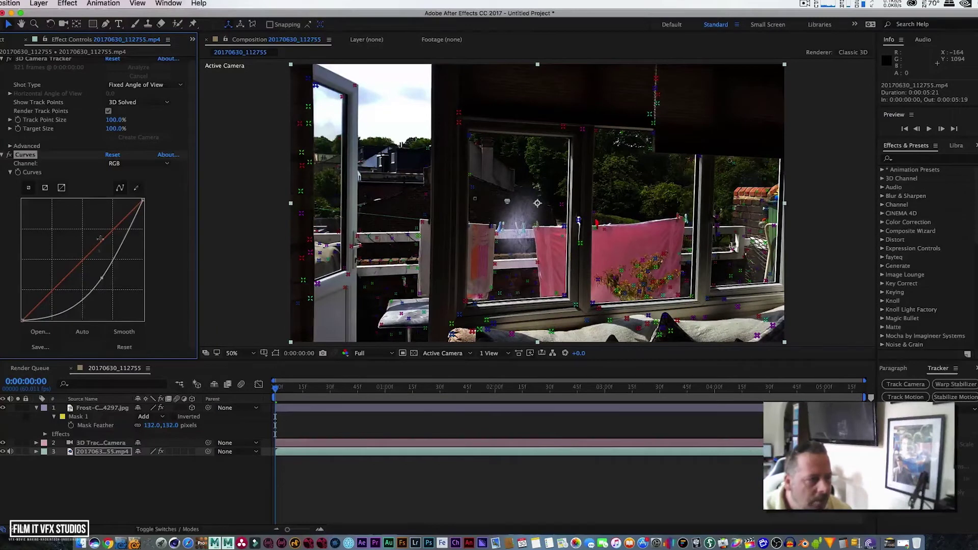
drag(102, 283, 97, 277)
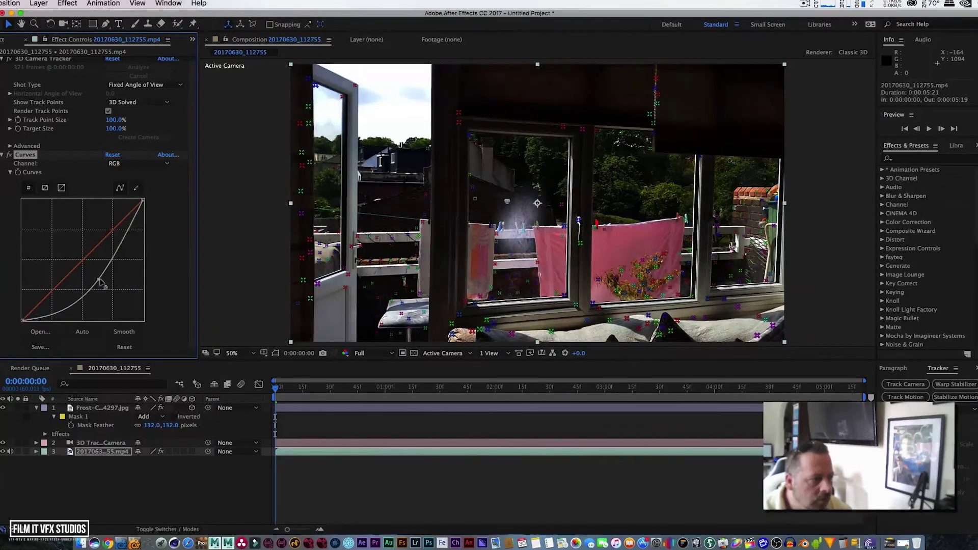
Step: Lift the footage's Blue channel curve for a cold cast, then play the shot to preview
click(145, 163)
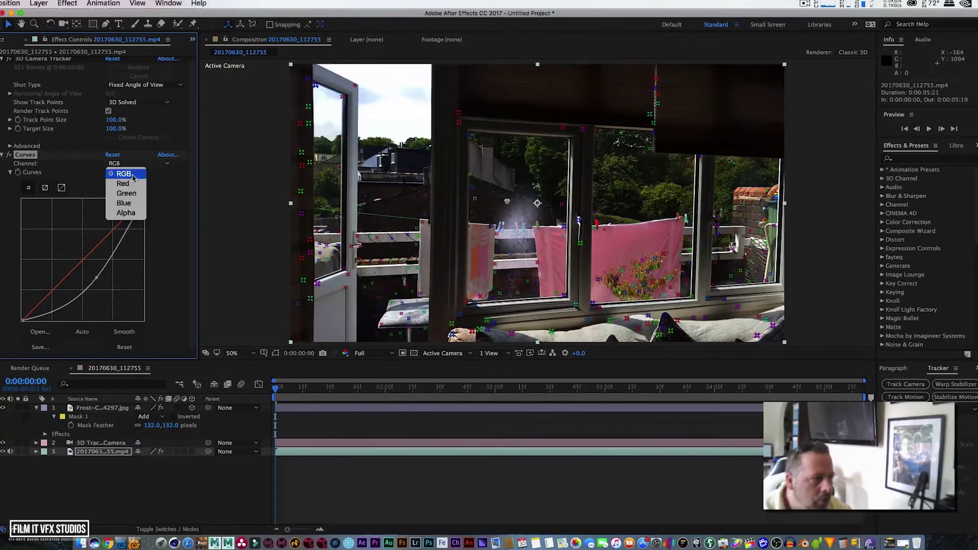
click(124, 204)
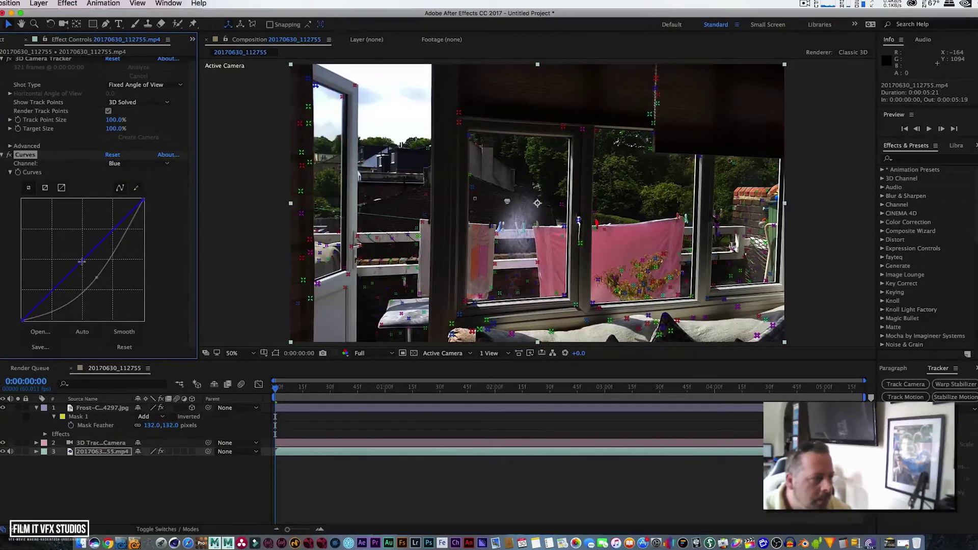
drag(86, 261, 78, 254)
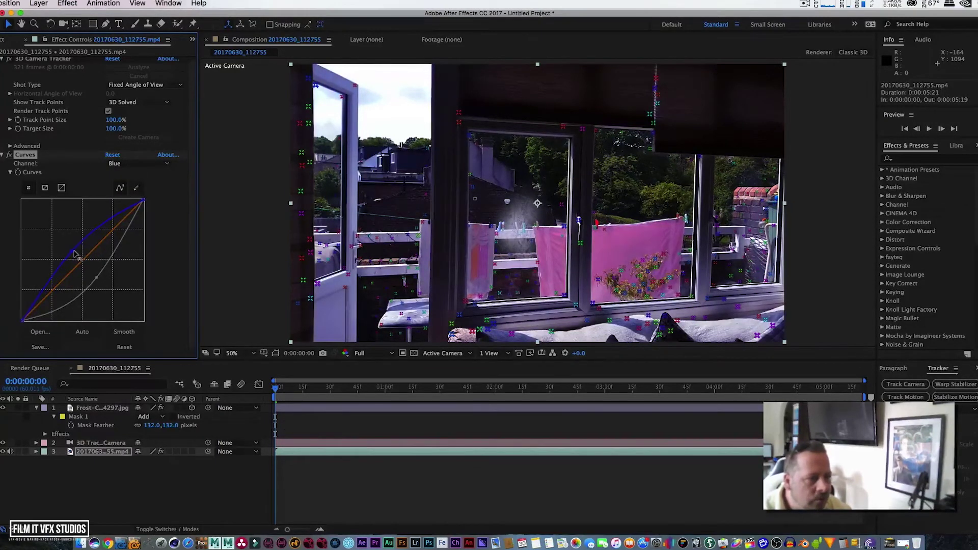
click(279, 390)
key(space)
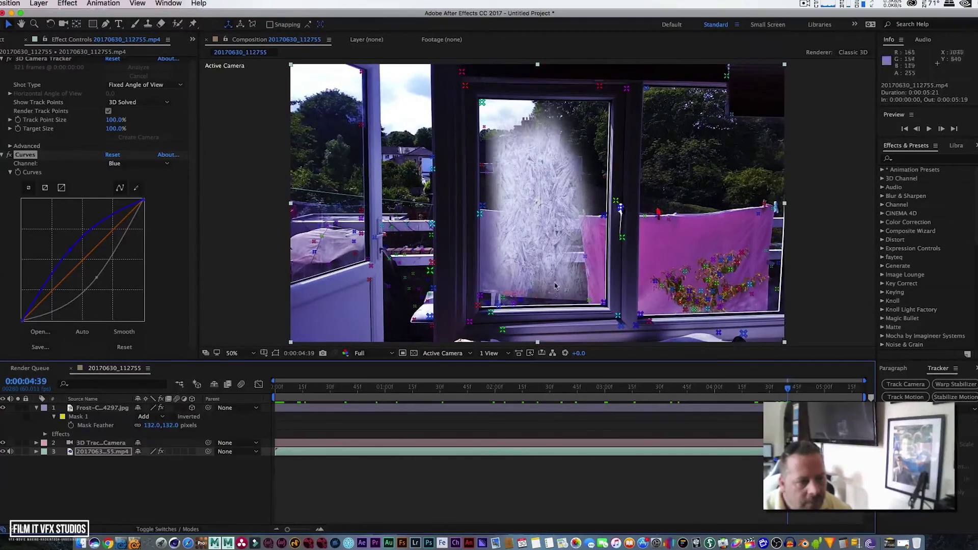
Step: Scrub back and play the blue-graded shot to check the frost, then select the frost layer
drag(777, 395, 652, 392)
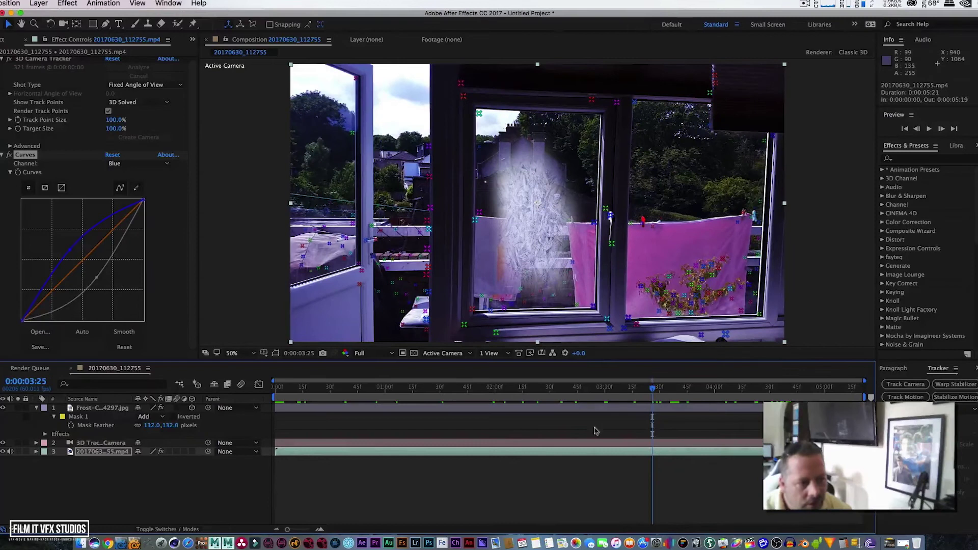
key(space)
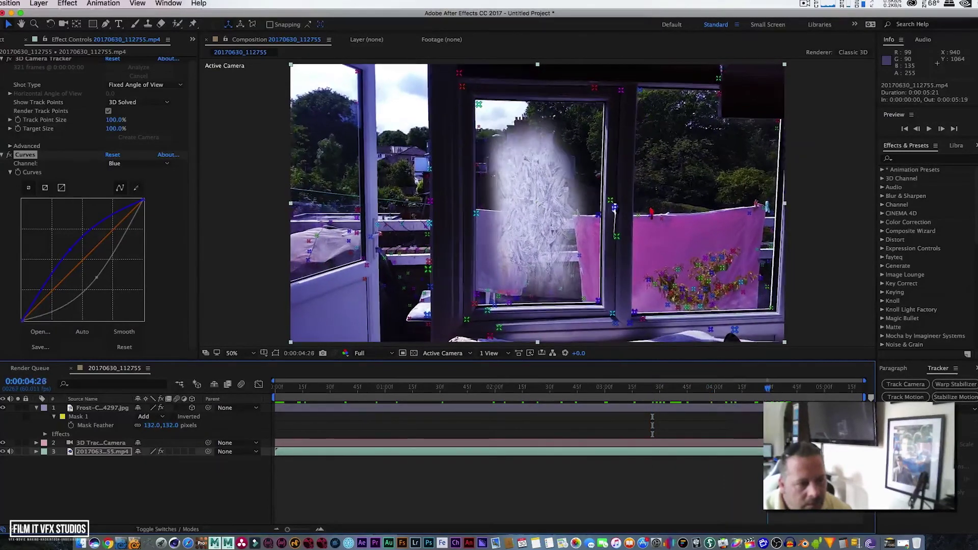
key(space)
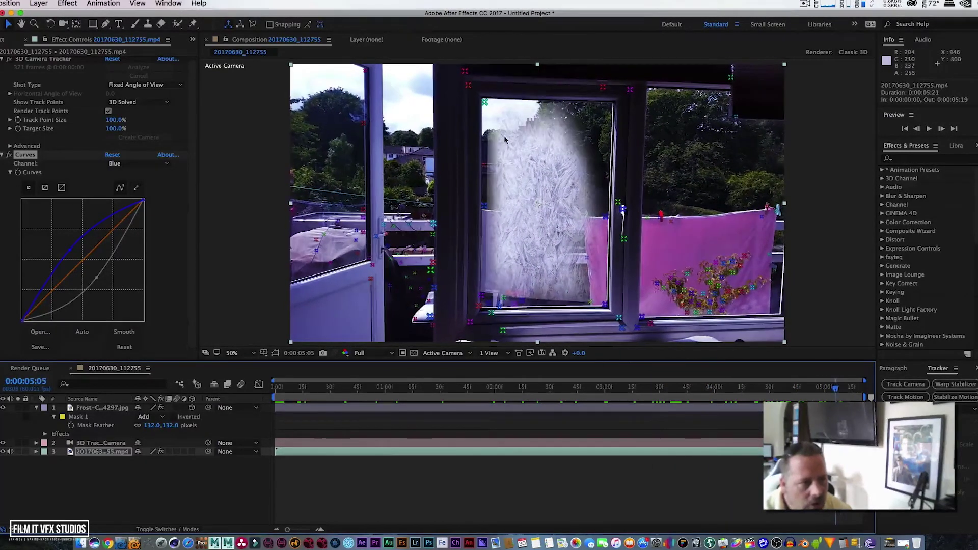
click(88, 408)
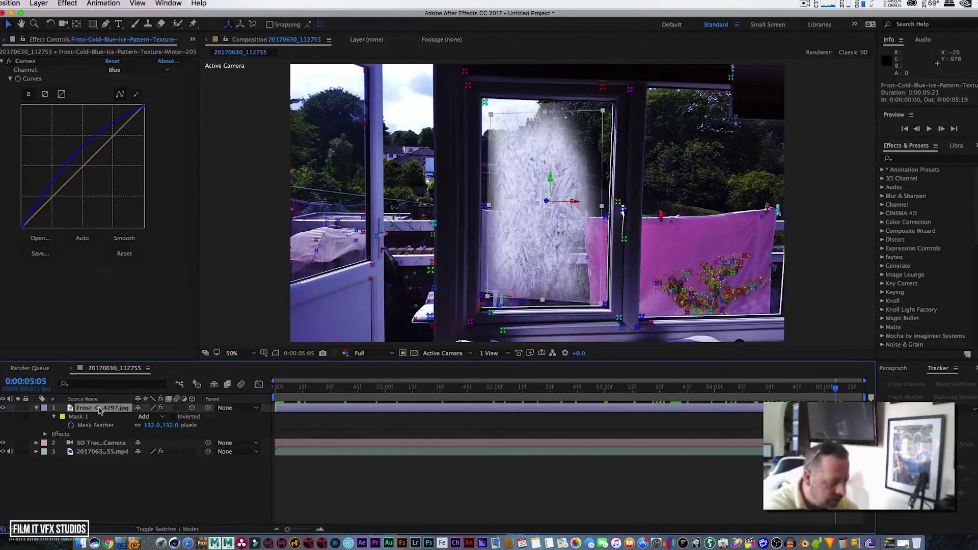
Step: Duplicate the frost layer and scale the copy to 98.8, 224.0, 69.0%
key(super+d)
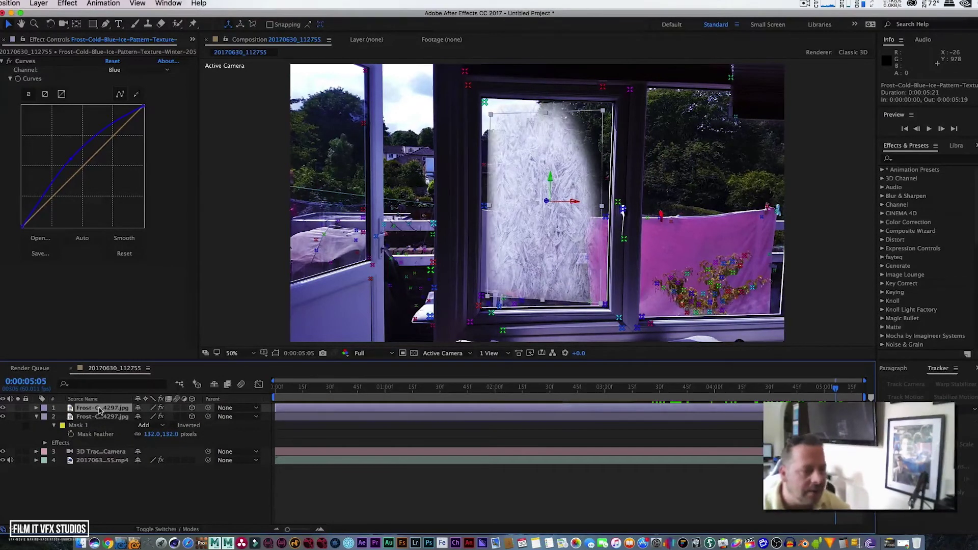
key(s)
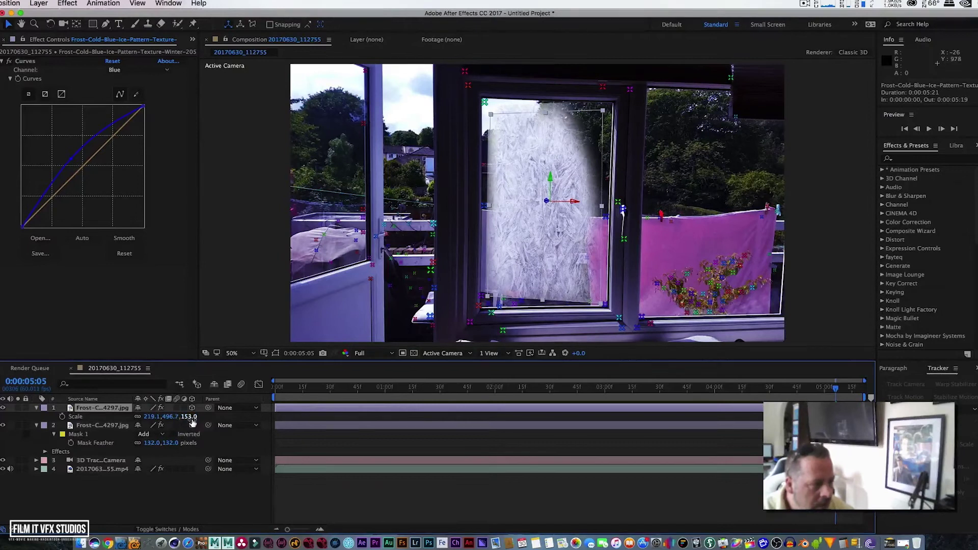
drag(193, 422, 132, 404)
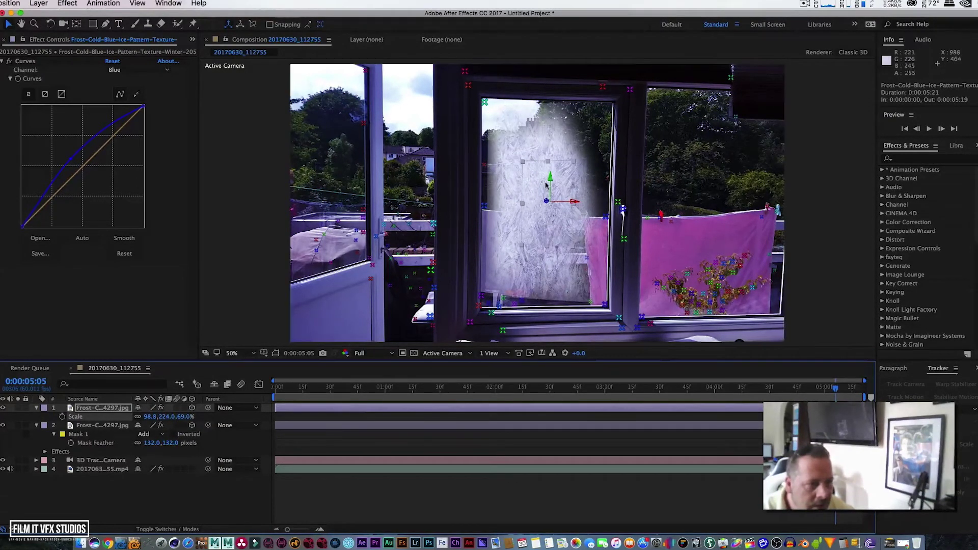
Step: Move the frost copy down and right to position 1122.5, 1230.1, 6183.7 and expand its properties
drag(550, 178, 539, 300)
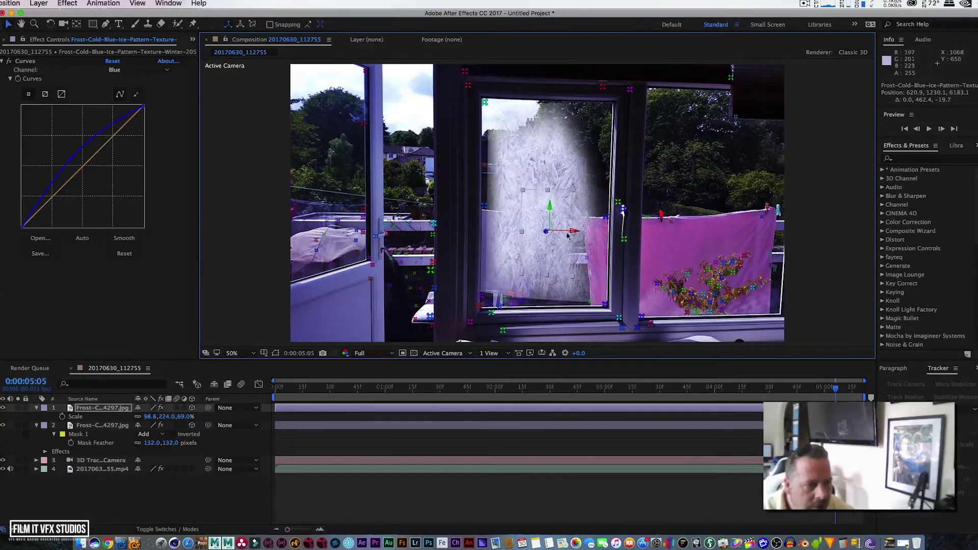
drag(573, 231, 721, 232)
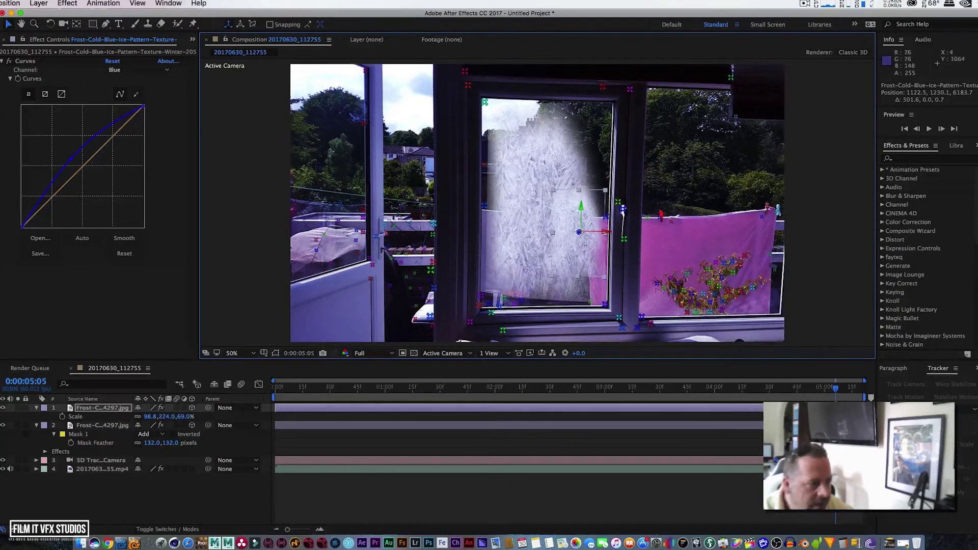
click(77, 410)
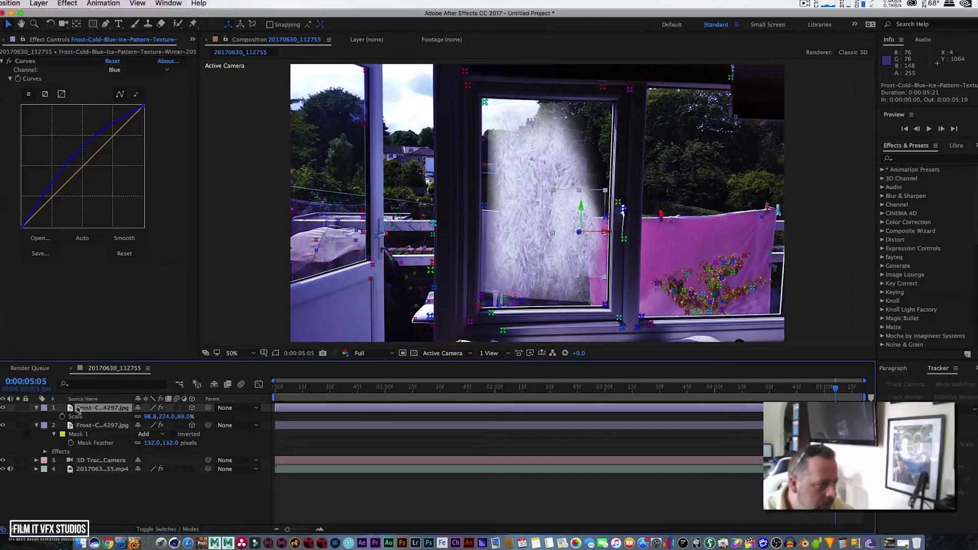
click(36, 408)
click(36, 408)
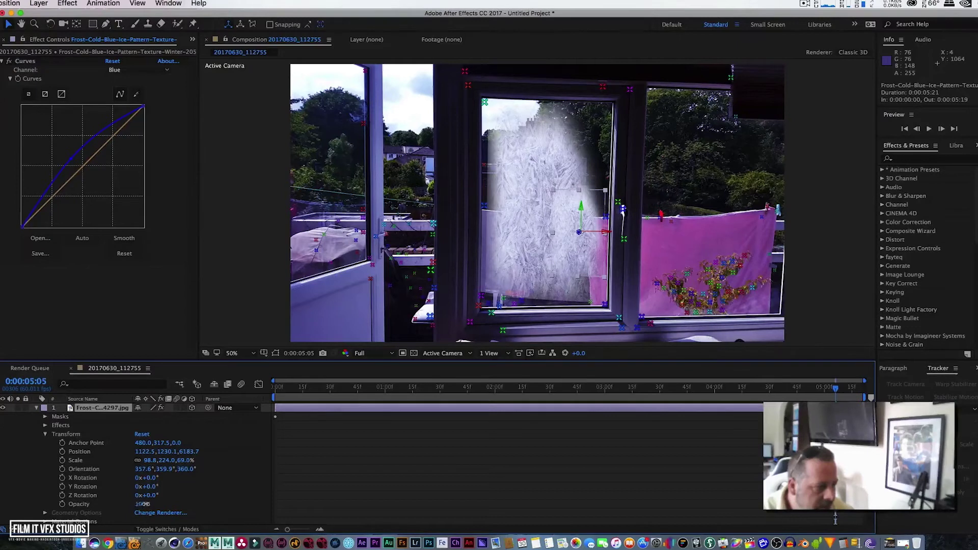
Step: Lower the frost copy's opacity to 51%, then select and expand the original frost layer
drag(144, 504, 122, 504)
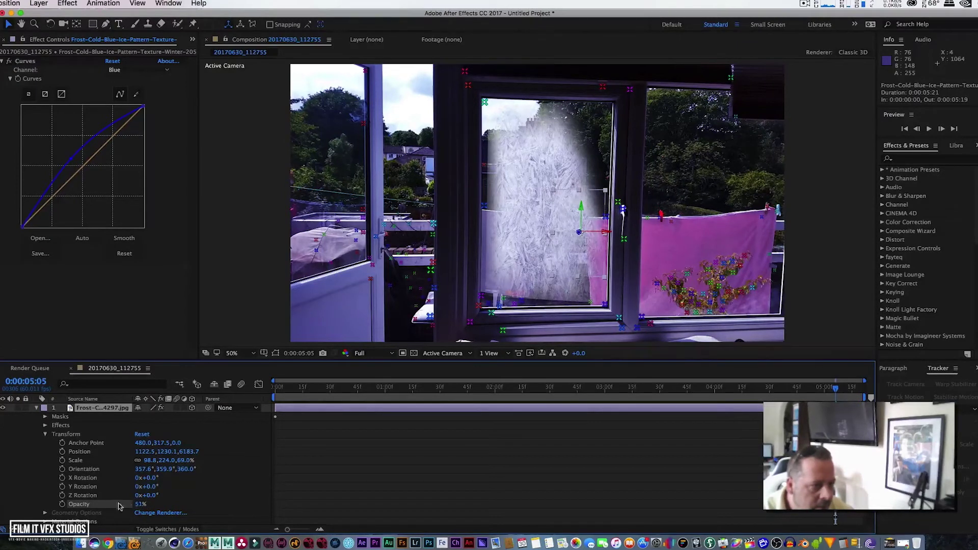
click(37, 408)
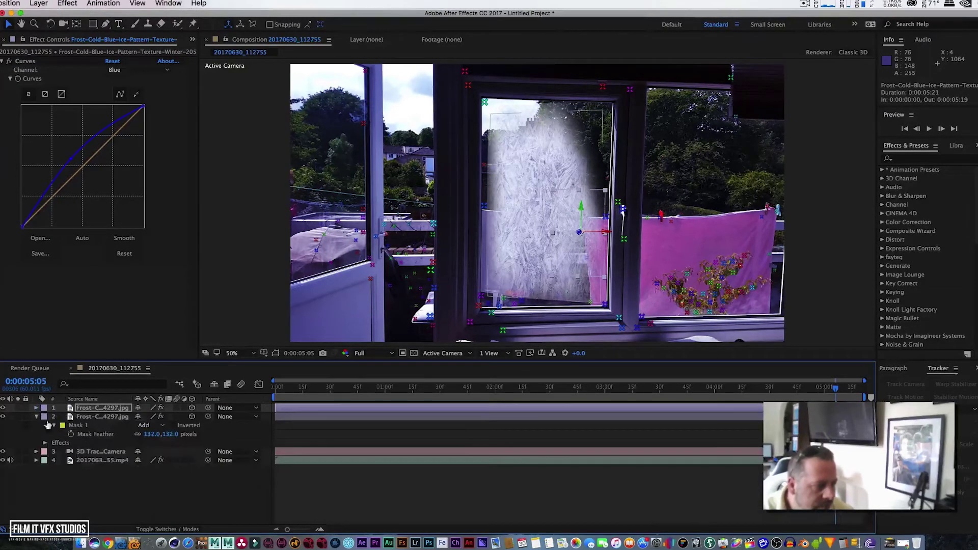
click(94, 417)
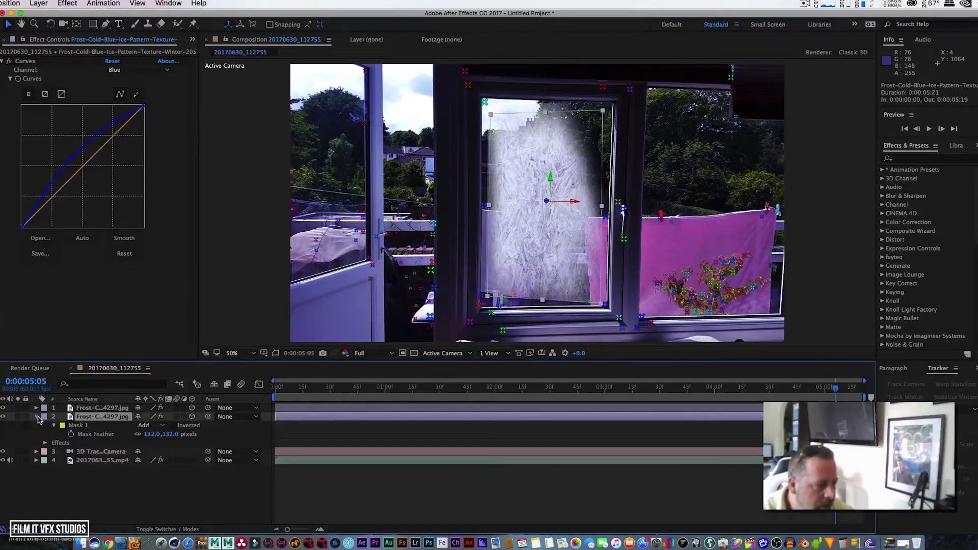
click(37, 417)
click(37, 417)
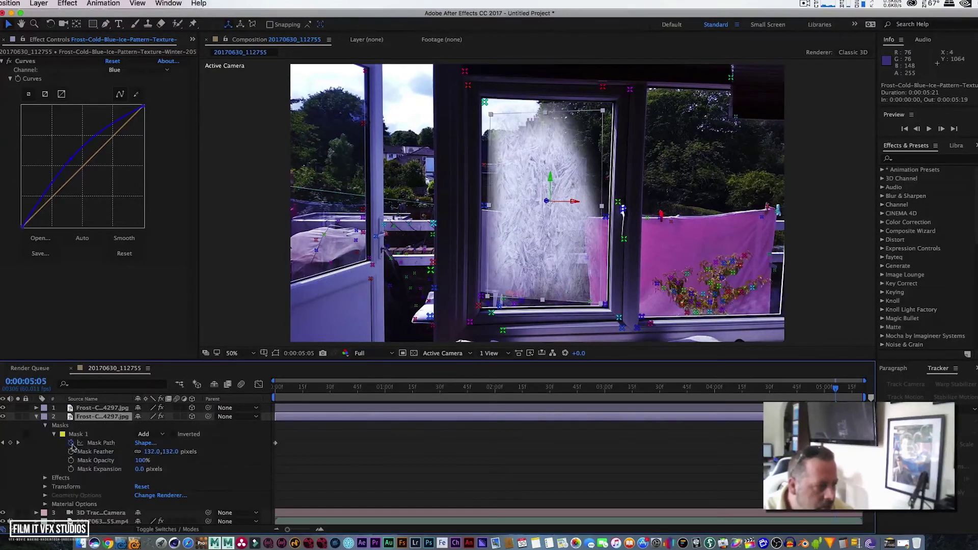
Step: Fade the original frost layer to 48% opacity and preview the shot from near the start
click(46, 486)
scroll(47, 488, down, 2)
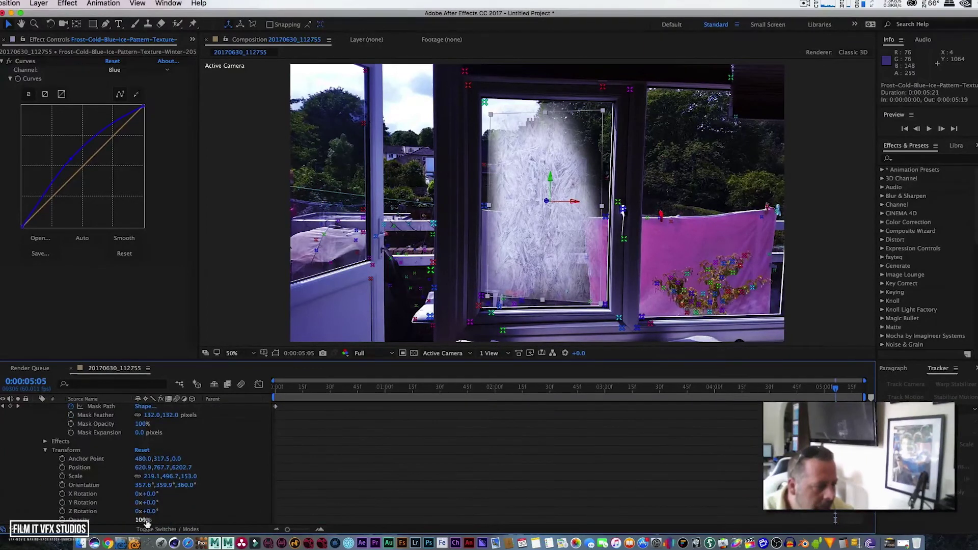
drag(143, 519, 111, 511)
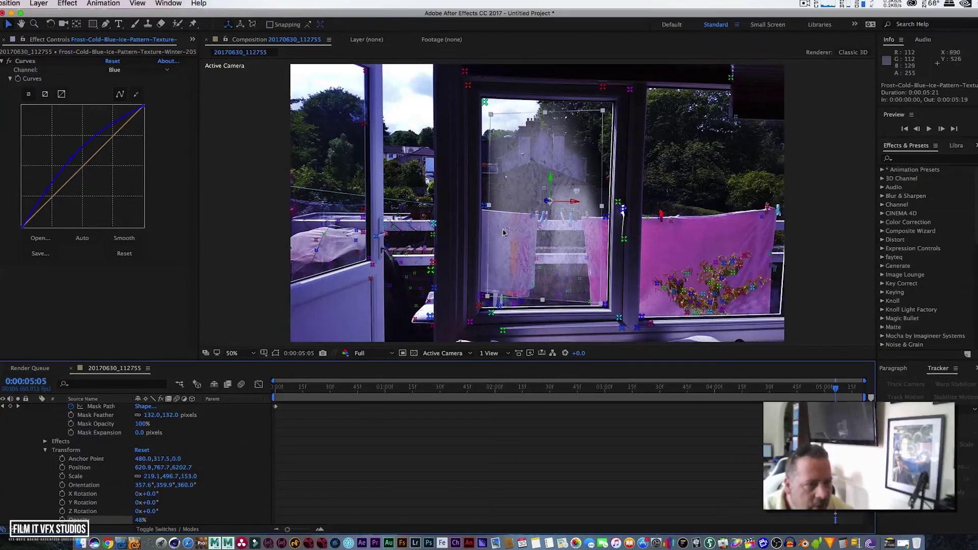
drag(286, 391, 430, 396)
key(space)
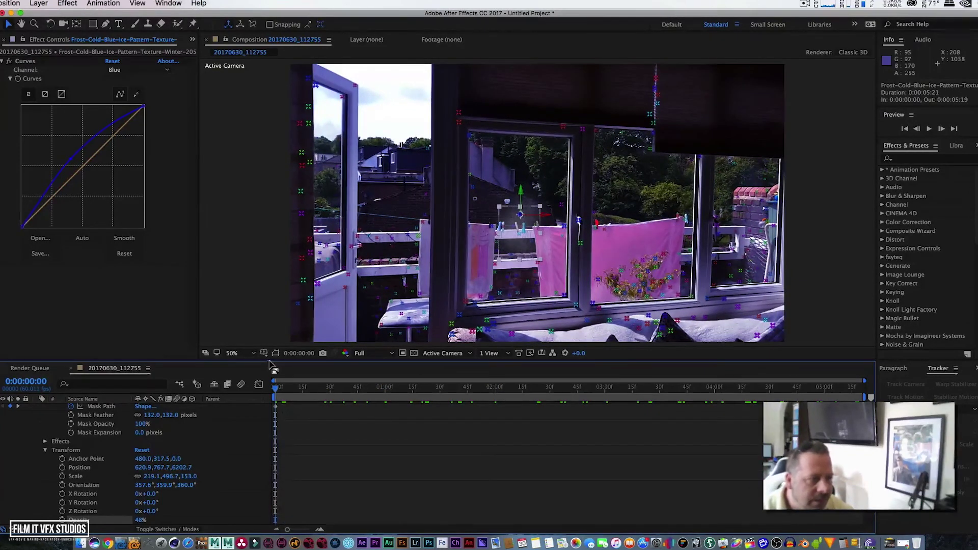
Step: Collapse layer 2's Masks and Transform groups and expand the footage layer's property groups
scroll(39, 406, up, 2)
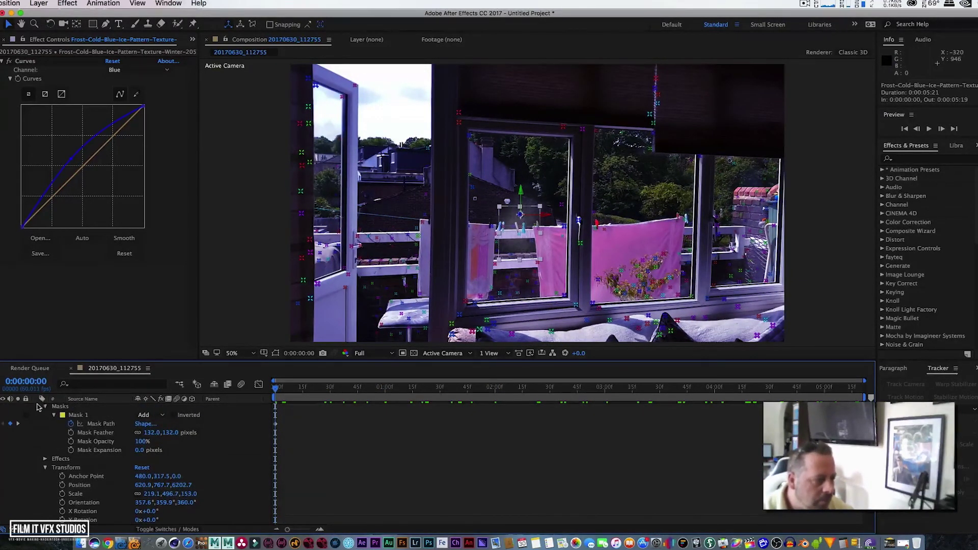
click(46, 407)
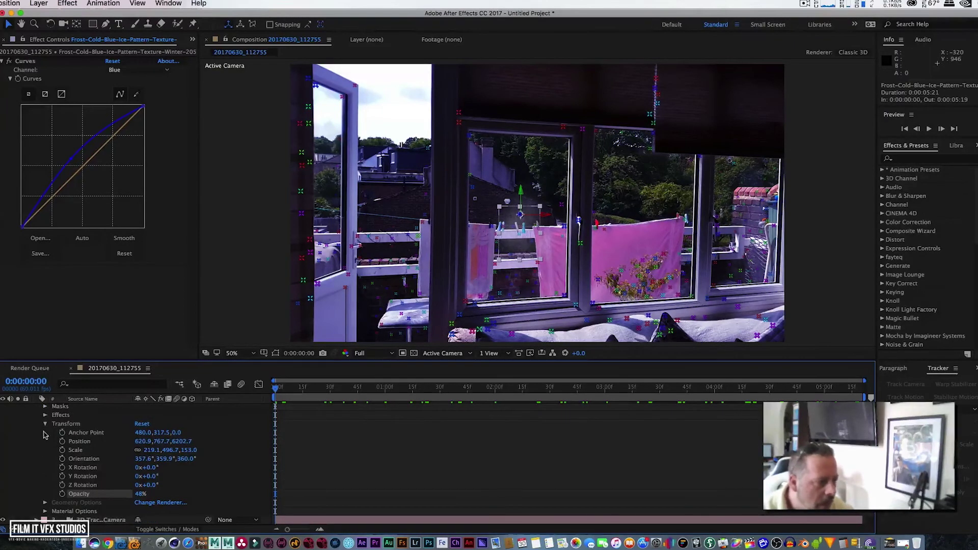
click(46, 426)
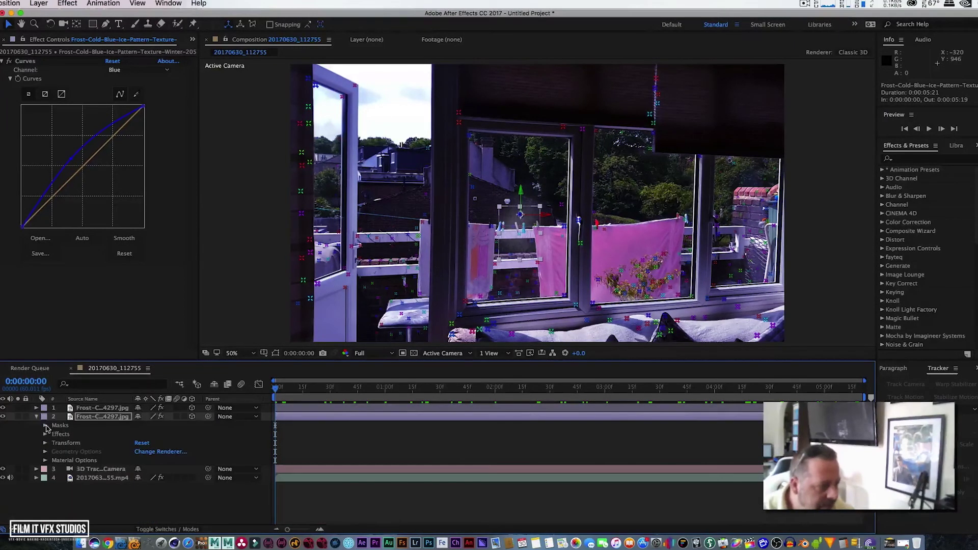
click(37, 479)
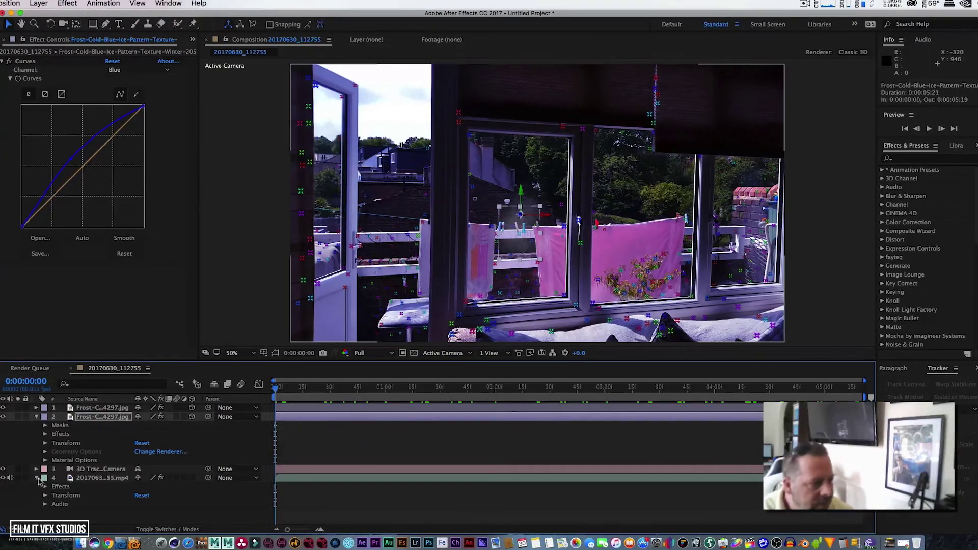